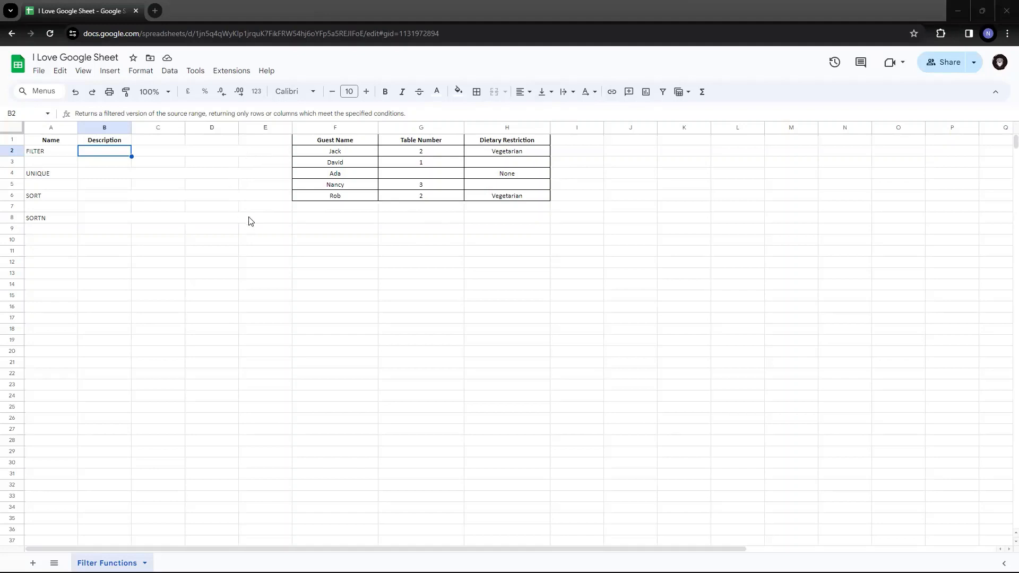
Set the text colour of the FILTER description in cell B2 to black.
{"action": "left_click", "coordinate": [439, 93]}
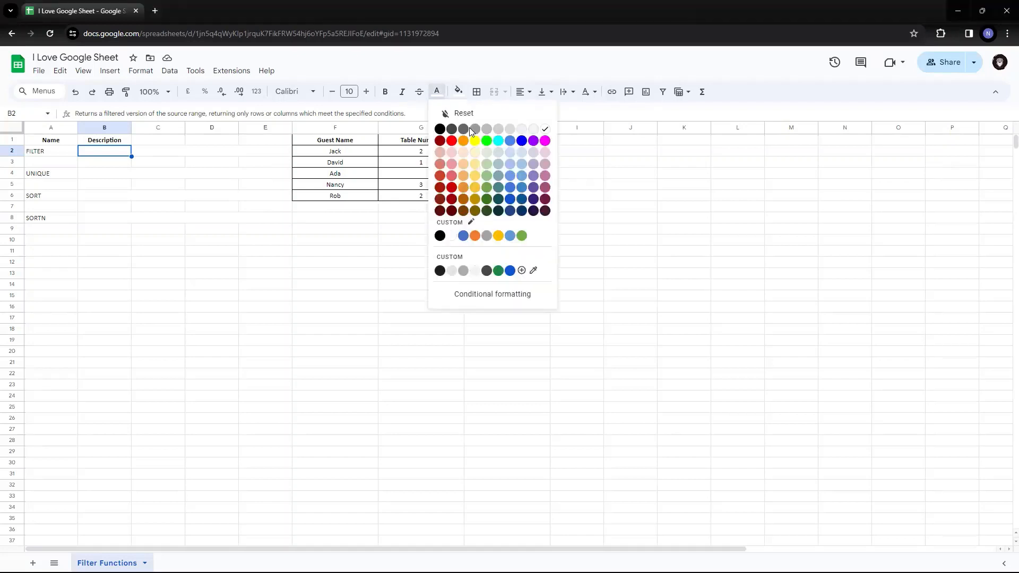
{"action": "left_click", "coordinate": [442, 131]}
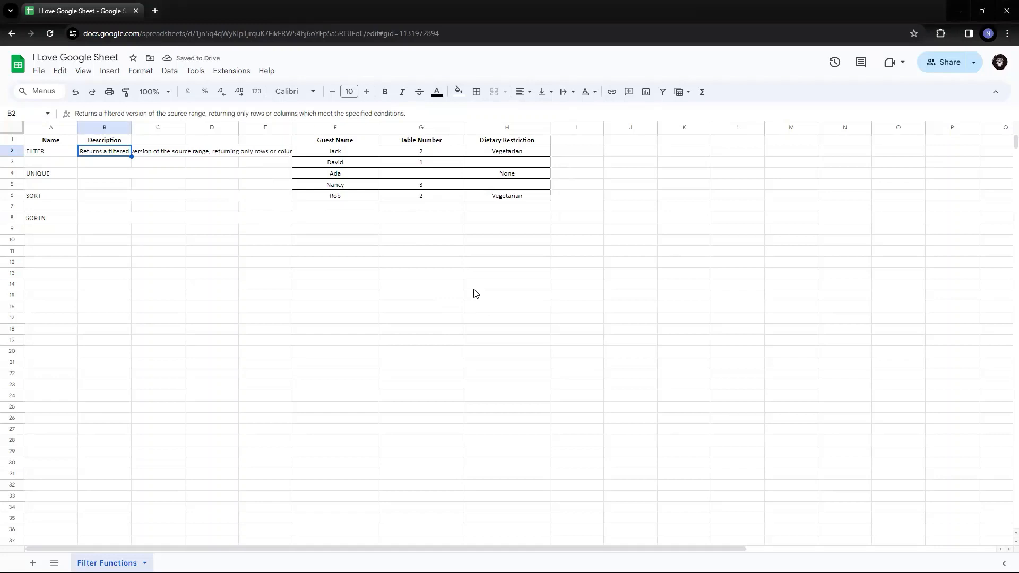
Examine the guest table by selecting the whole range F1:H6, including its header row.
{"action": "key", "text": "Right"}
{"action": "key", "text": "Right"}
{"action": "key", "text": "Right"}
{"action": "key", "text": "Right"}
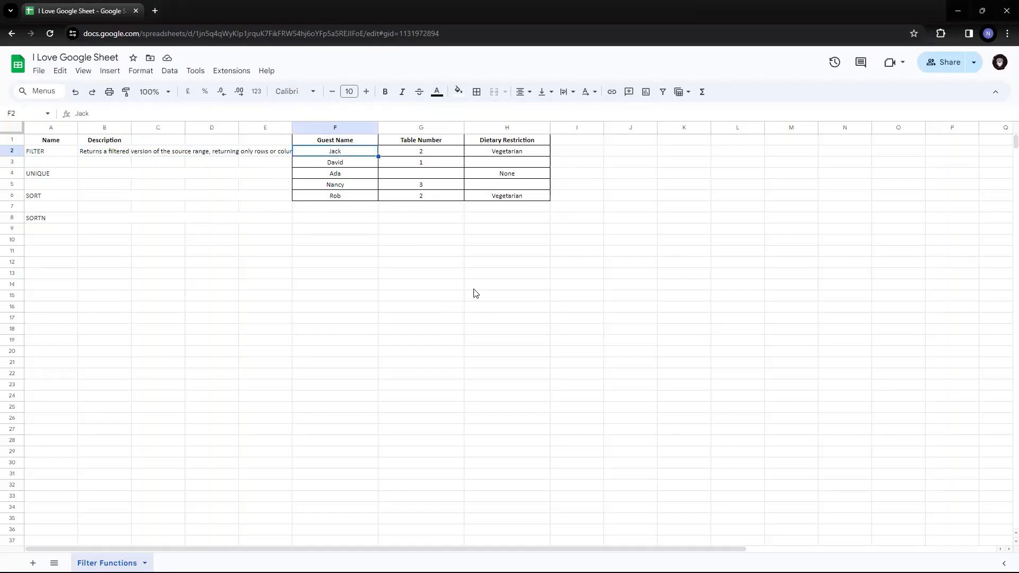
{"action": "key", "text": "Up"}
{"action": "key", "text": "shift+Right"}
{"action": "key", "text": "shift+Right"}
{"action": "key", "text": "ctrl+shift+Down"}
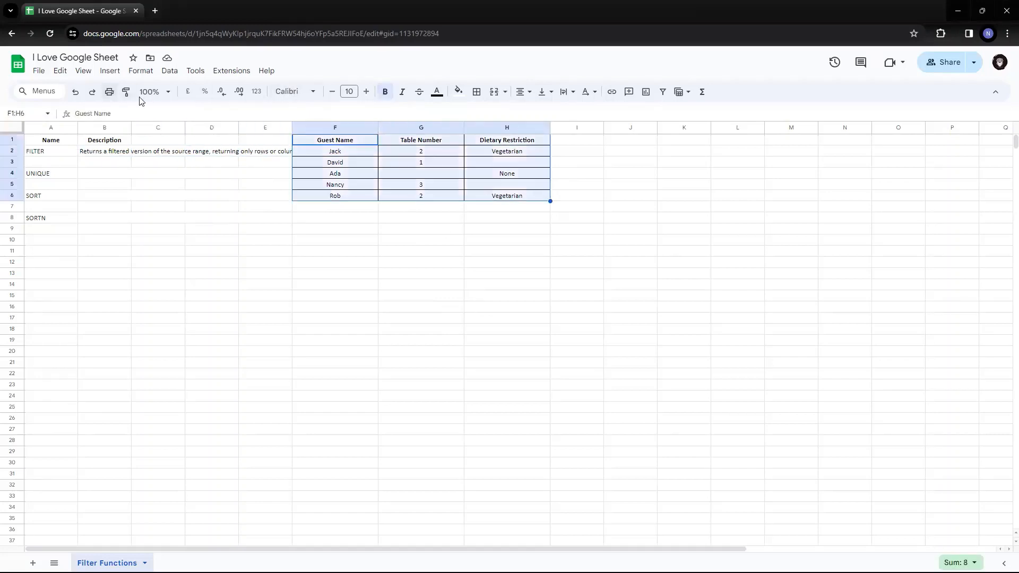
Widen the Description column B so that it holds most of the FILTER description text.
{"action": "double_click", "coordinate": [133, 128]}
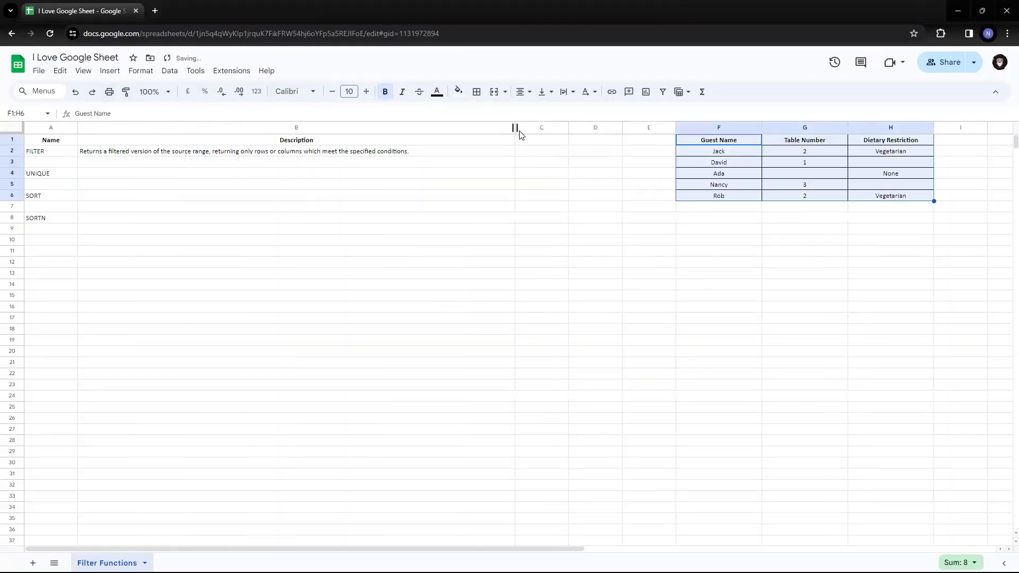
{"action": "left_click_drag", "start_coordinate": [515, 128], "coordinate": [391, 135]}
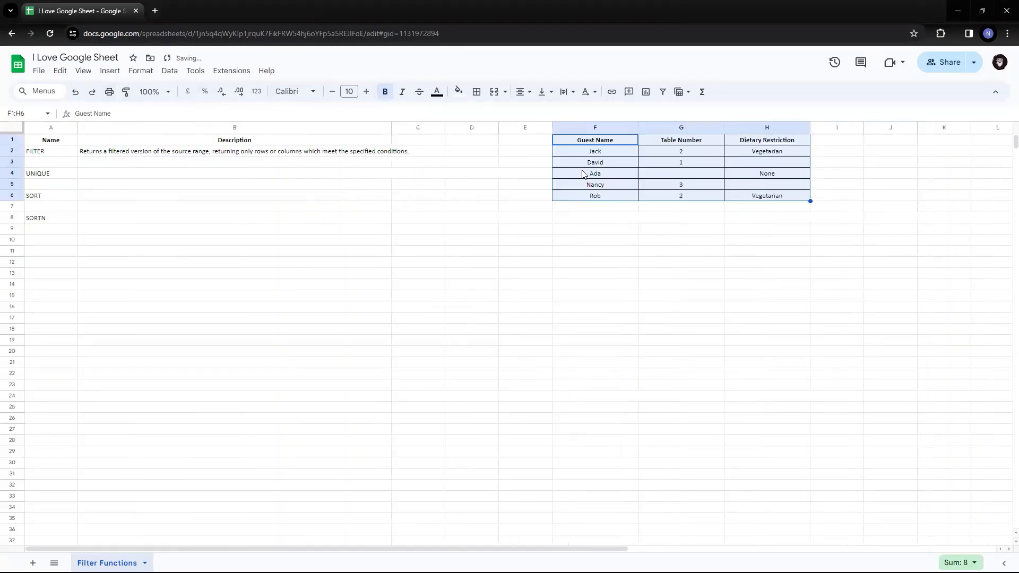
{"action": "left_click", "coordinate": [604, 229]}
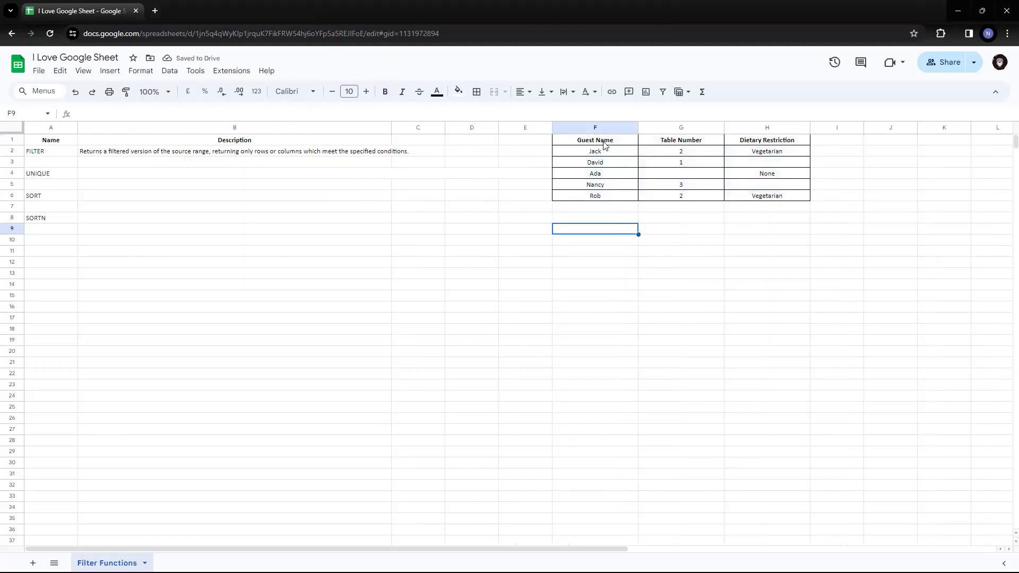
Go through the guest table's three columns and change the dietary restriction in H6 to Non Vegetarian.
{"action": "left_click_drag", "start_coordinate": [603, 141], "coordinate": [626, 177]}
{"action": "left_click_drag", "start_coordinate": [685, 149], "coordinate": [683, 164]}
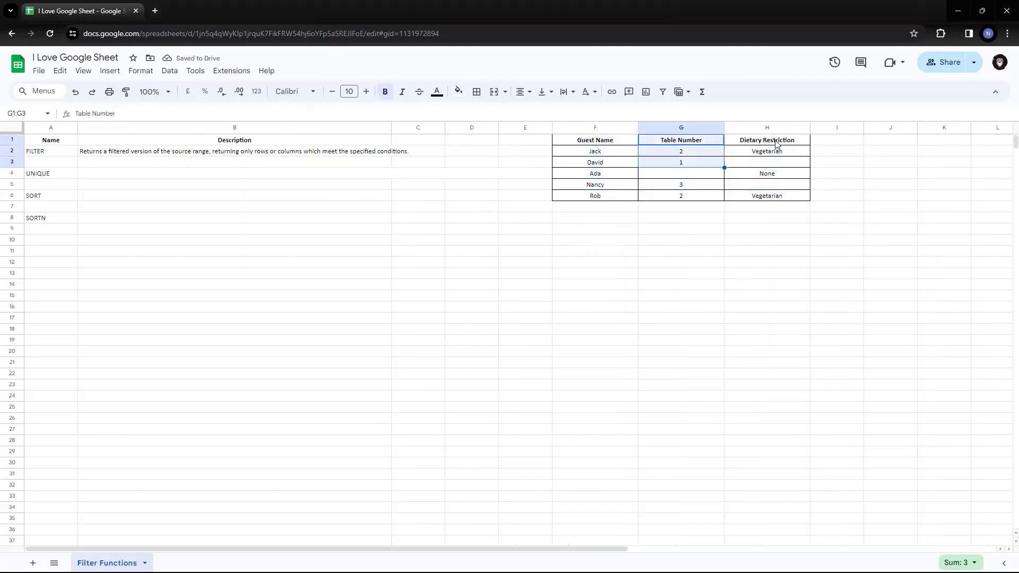
{"action": "left_click_drag", "start_coordinate": [780, 142], "coordinate": [784, 200]}
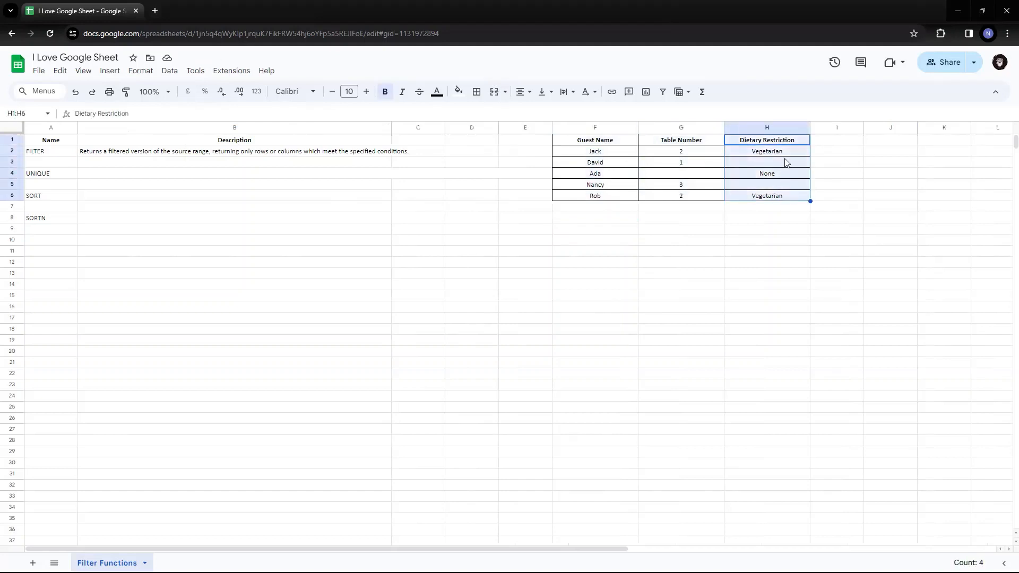
{"action": "left_click", "coordinate": [787, 155]}
{"action": "left_click", "coordinate": [787, 177]}
{"action": "left_click", "coordinate": [787, 199]}
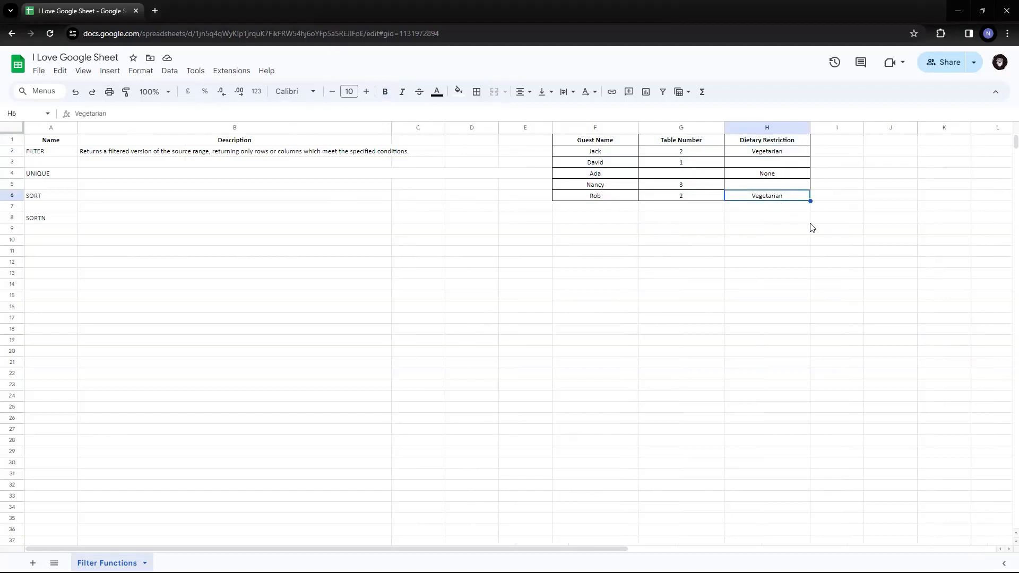
{"action": "key", "text": "Return"}
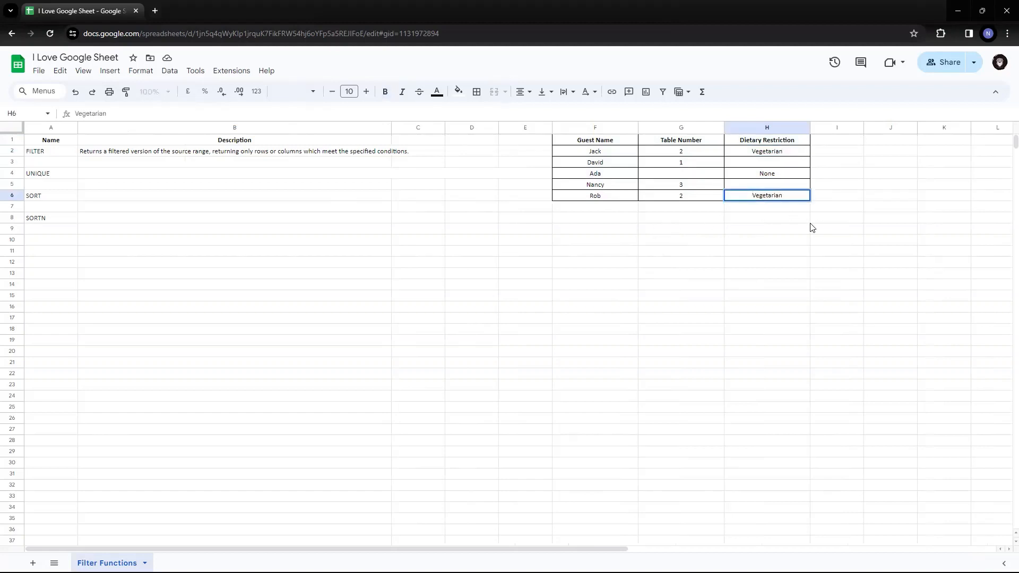
{"action": "type", "text": "Non"}
{"action": "key", "text": "Return"}
{"action": "key", "text": "Up"}
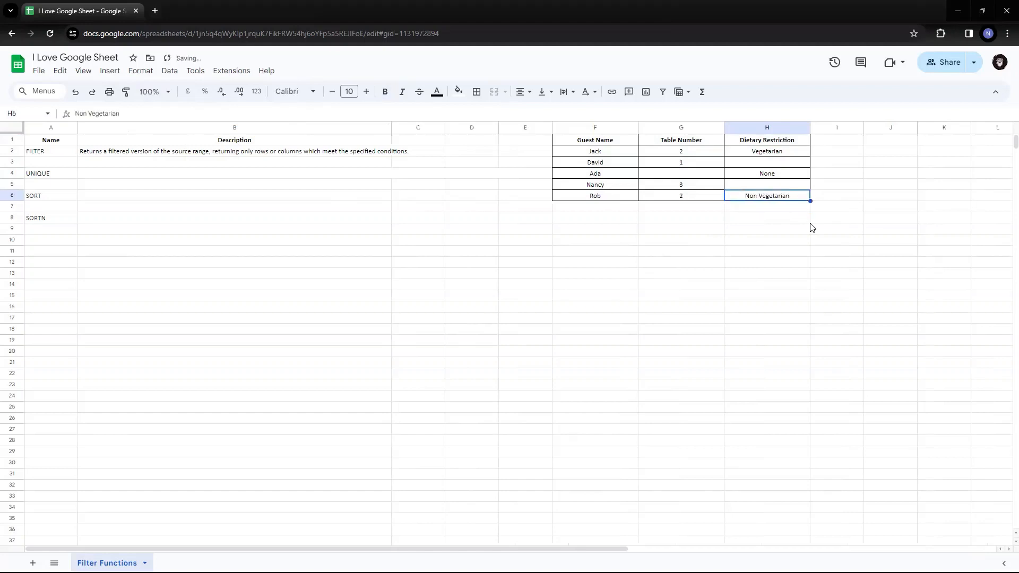
Start a FILTER formula in C2 with the guest rows F2:H6, without the header row, as its range.
{"action": "key", "text": "Left"}
{"action": "key", "text": "Left"}
{"action": "key", "text": "Left"}
{"action": "key", "text": "Left"}
{"action": "key", "text": "Left"}
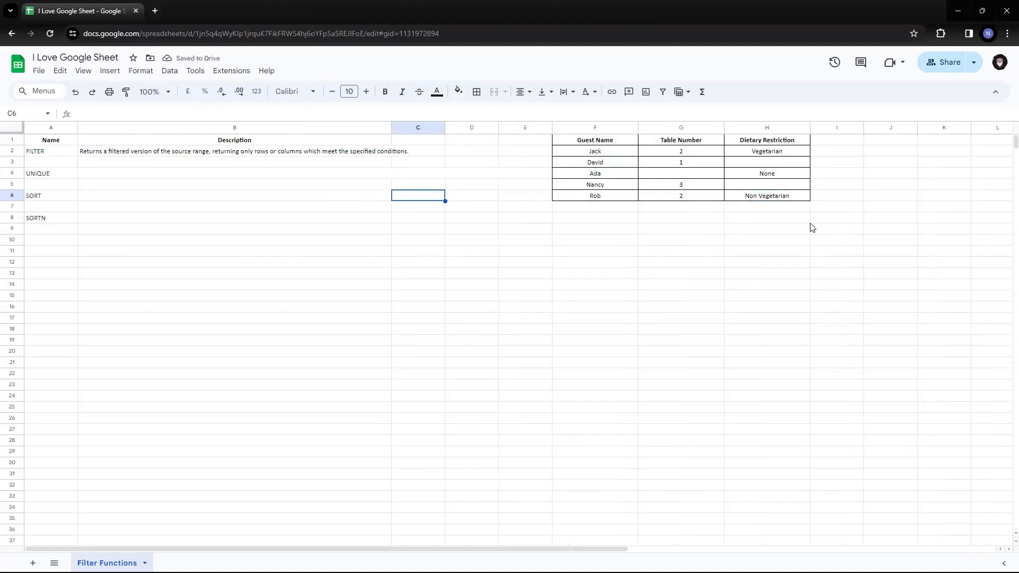
{"action": "key", "text": "ctrl+Up"}
{"action": "key", "text": "Down"}
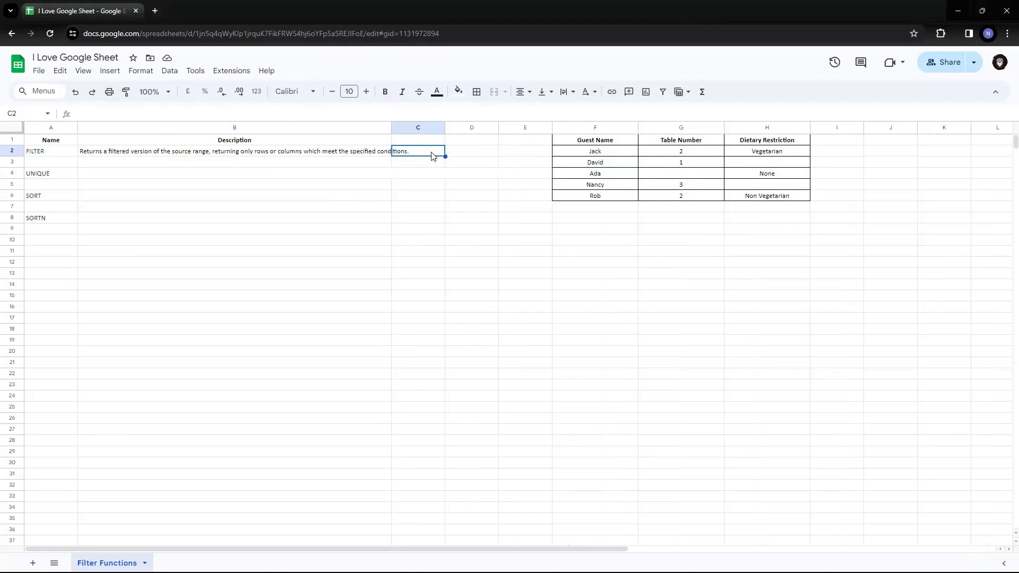
{"action": "type", "text": "=filter"}
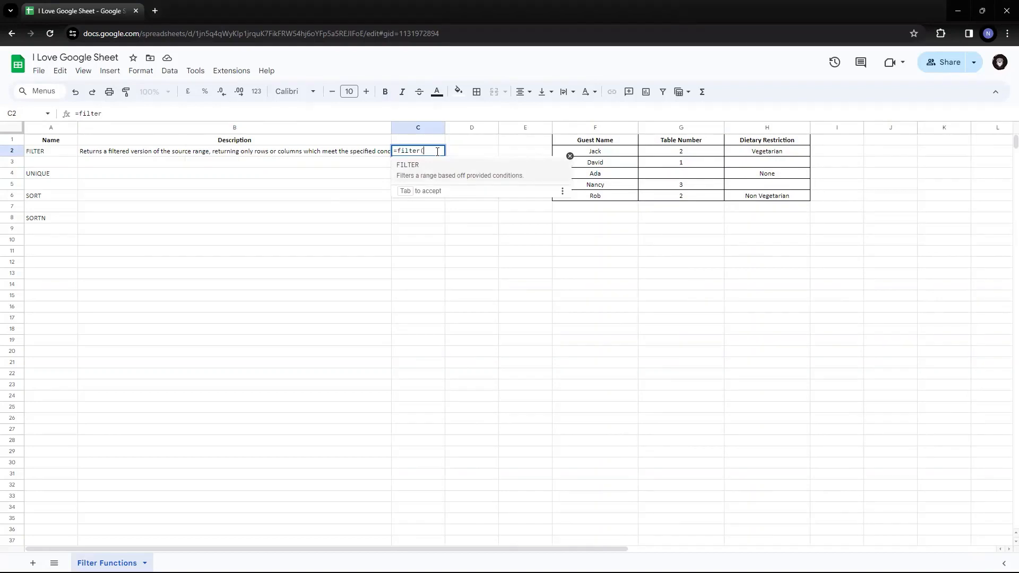
{"action": "type", "text": "("}
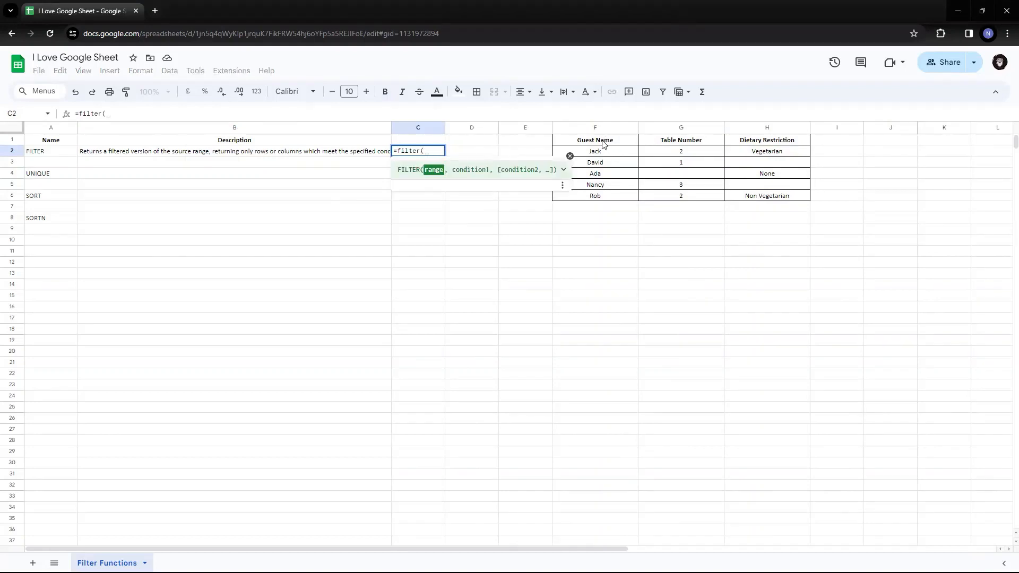
{"action": "left_click_drag", "start_coordinate": [603, 143], "coordinate": [761, 198]}
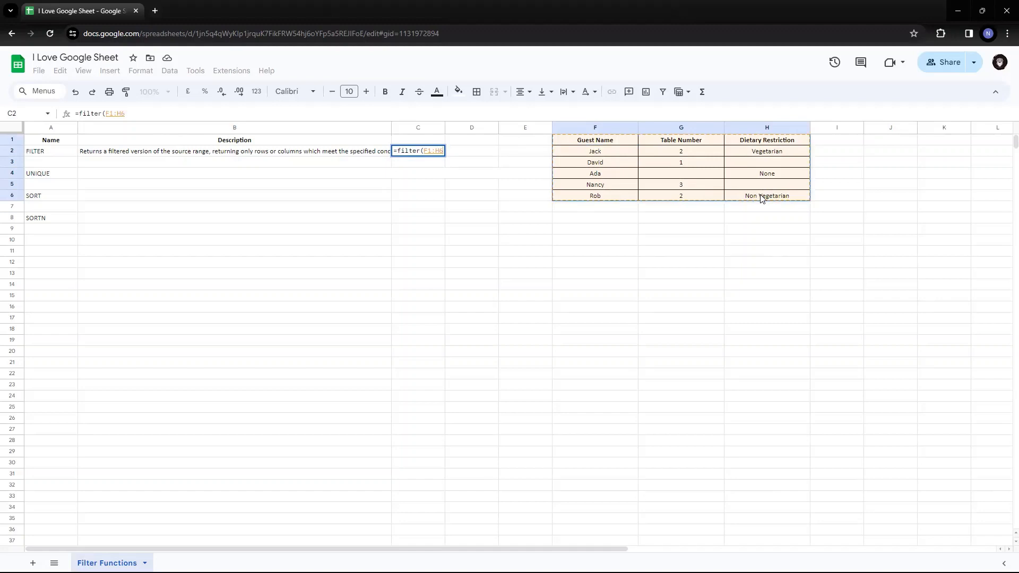
{"action": "type", "text": ","}
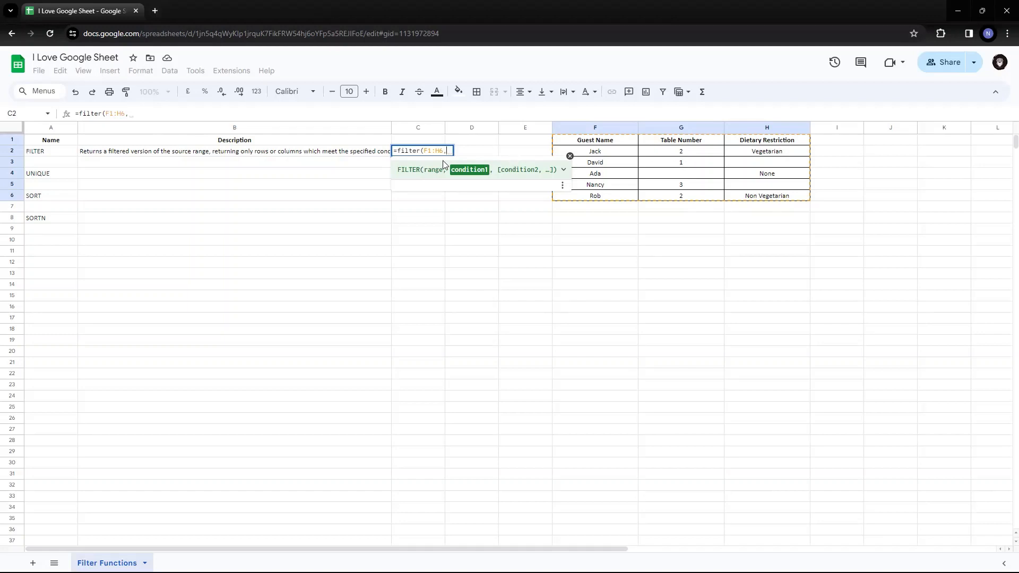
{"action": "left_click", "coordinate": [430, 151]}
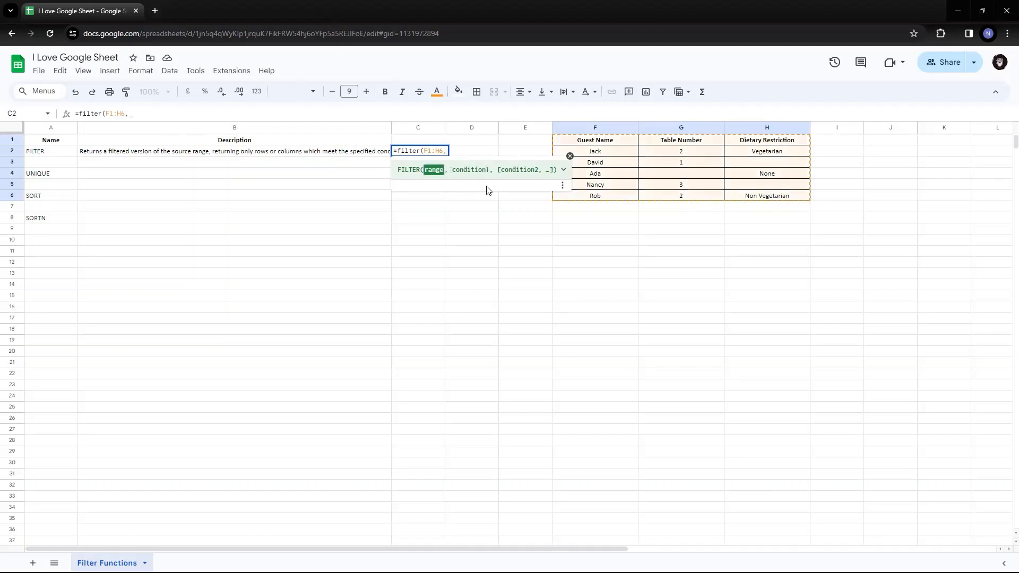
{"action": "type", "text": "2"}
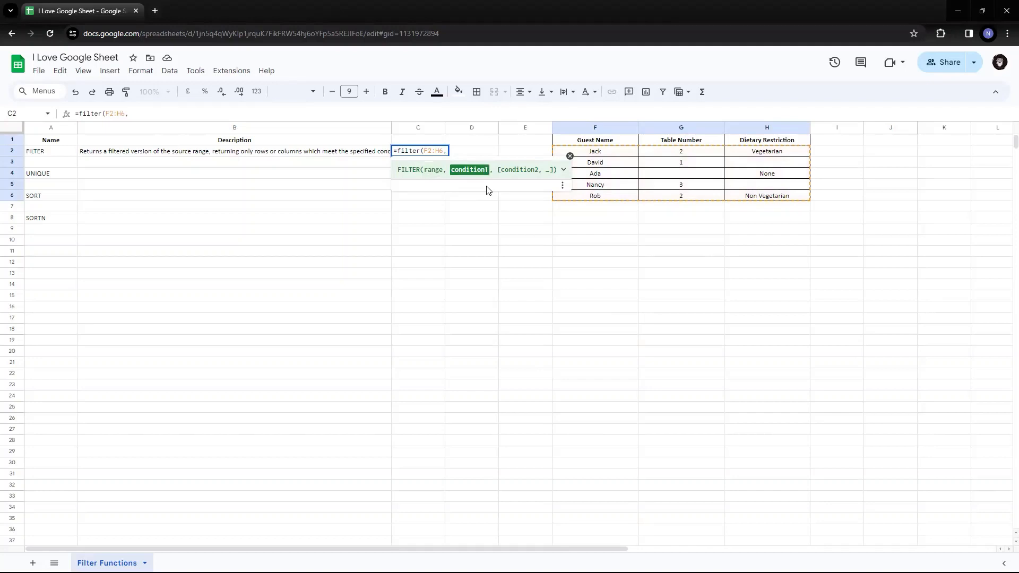
{"action": "type", "text": "G2"}
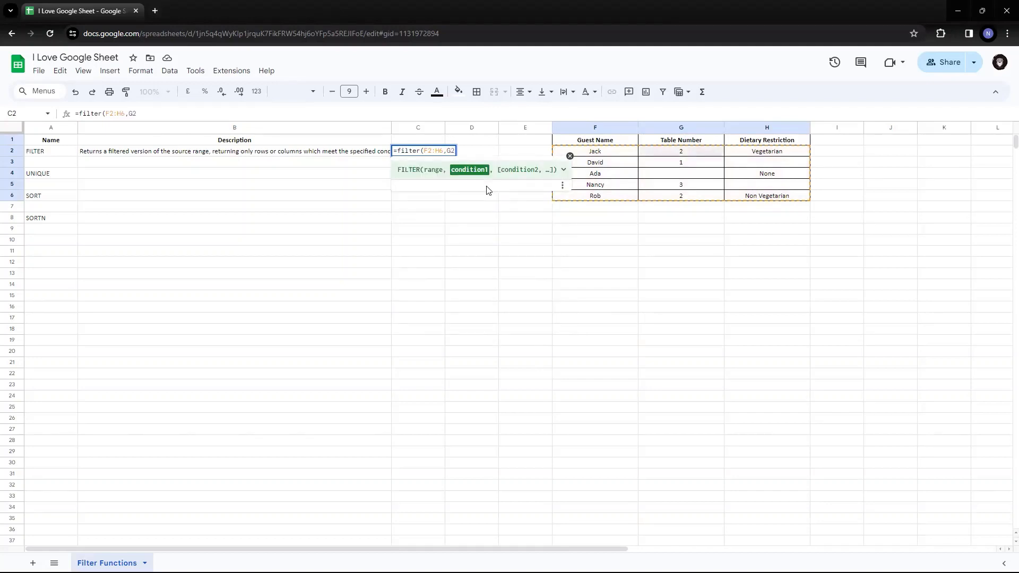
{"action": "type", "text": ":"}
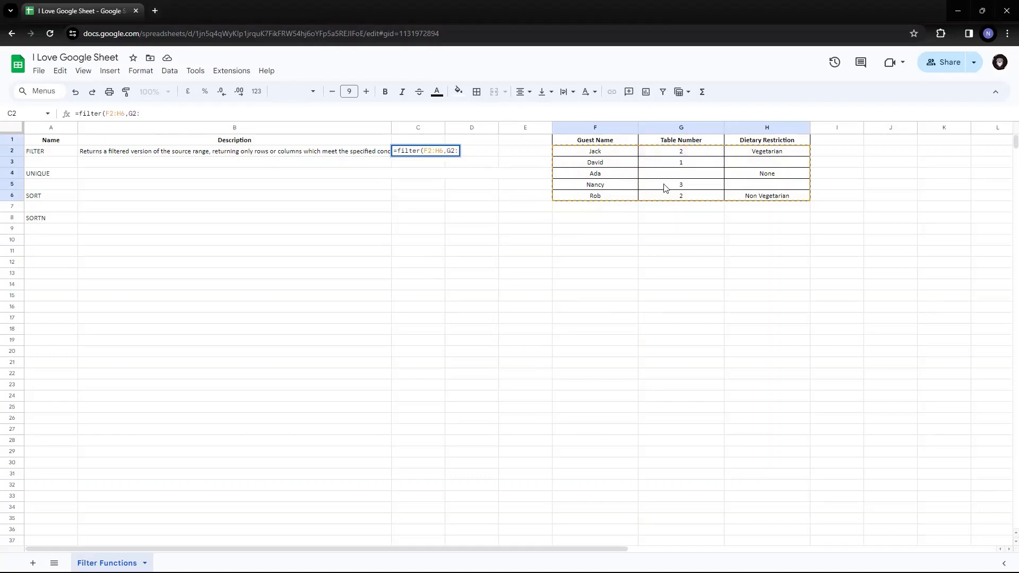
{"action": "left_click_drag", "start_coordinate": [692, 153], "coordinate": [689, 177]}
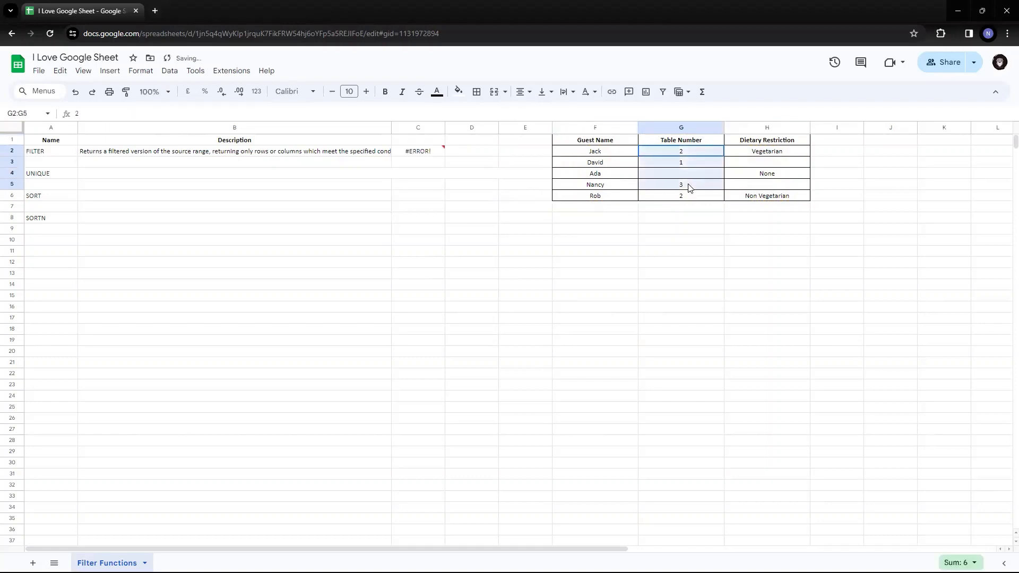
{"action": "left_click", "coordinate": [442, 154]}
{"action": "double_click", "coordinate": [442, 156]}
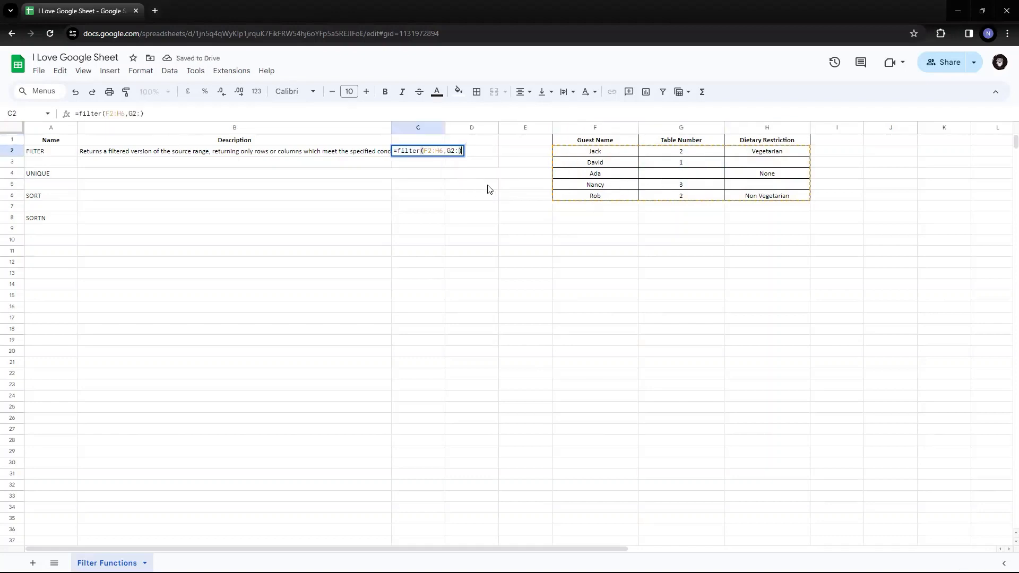
{"action": "key", "text": "Left"}
{"action": "key", "text": "BackSpace"}
{"action": "key", "text": "BackSpace"}
{"action": "key", "text": "BackSpace"}
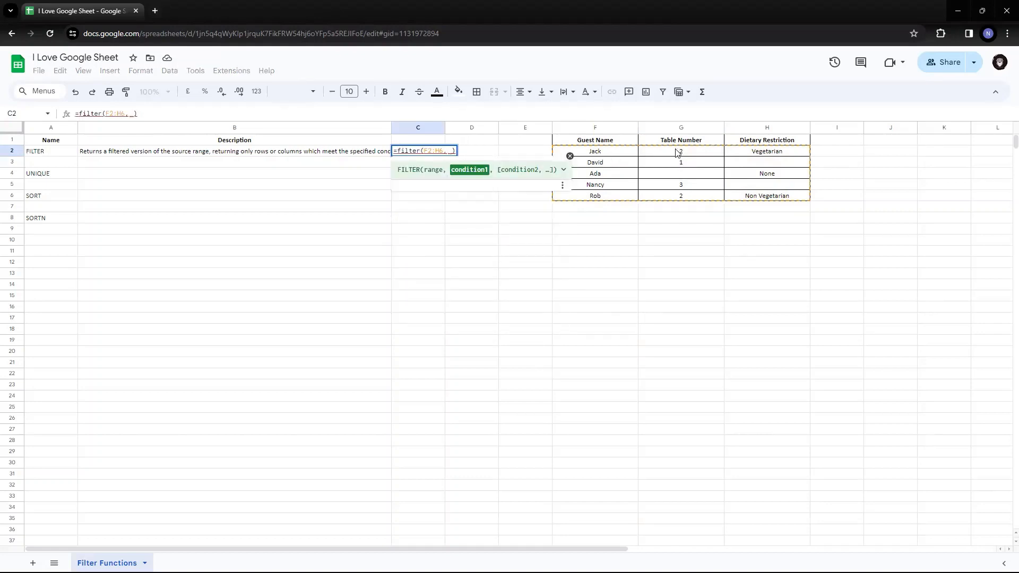
Complete the FILTER formula in C2 with the condition G2:G6=2 and select the filtered rows C2:E3.
{"action": "left_click_drag", "start_coordinate": [677, 153], "coordinate": [679, 197]}
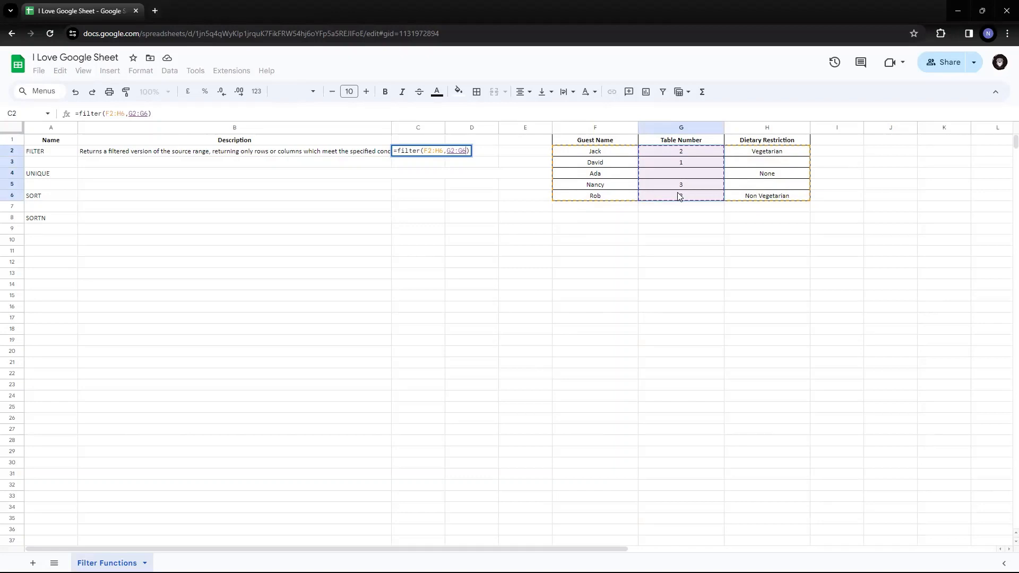
{"action": "type", "text": "="}
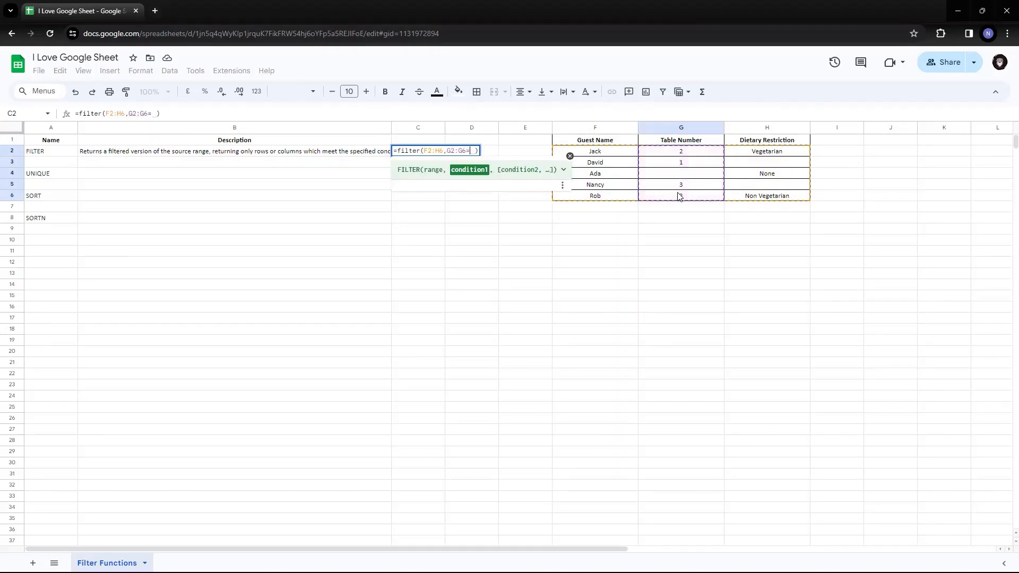
{"action": "type", "text": "2"}
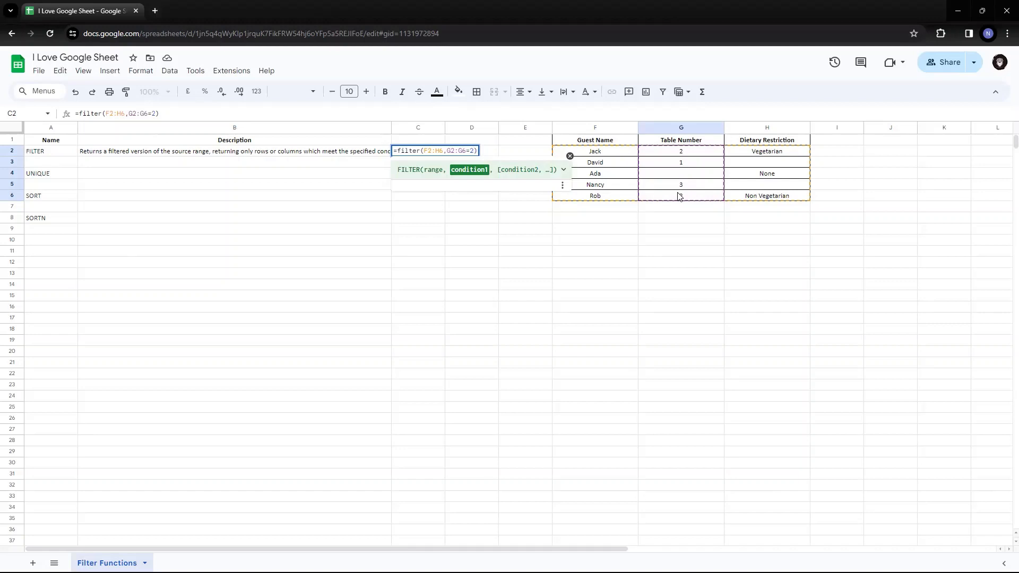
{"action": "type", "text": ")"}
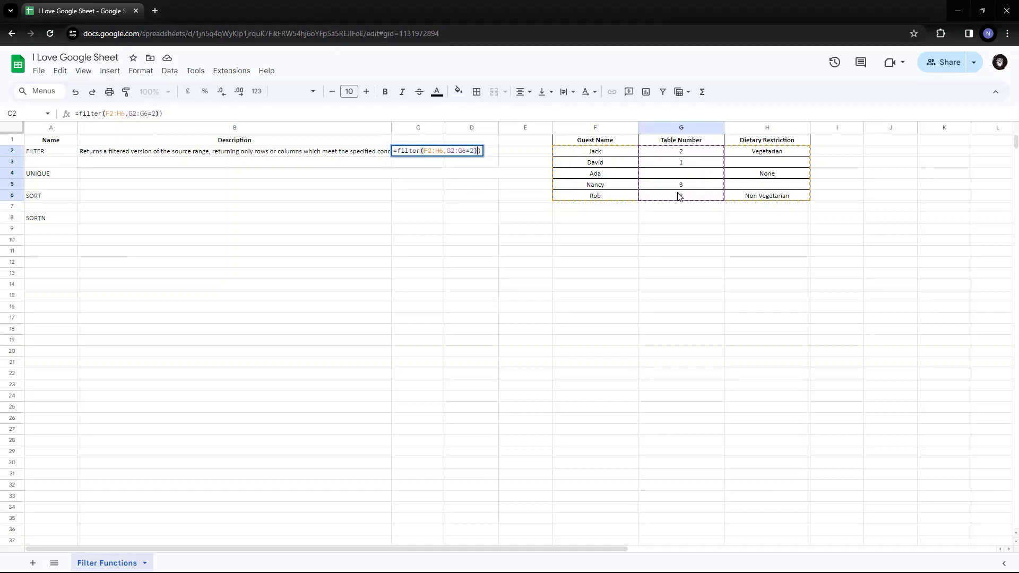
{"action": "key", "text": "Return"}
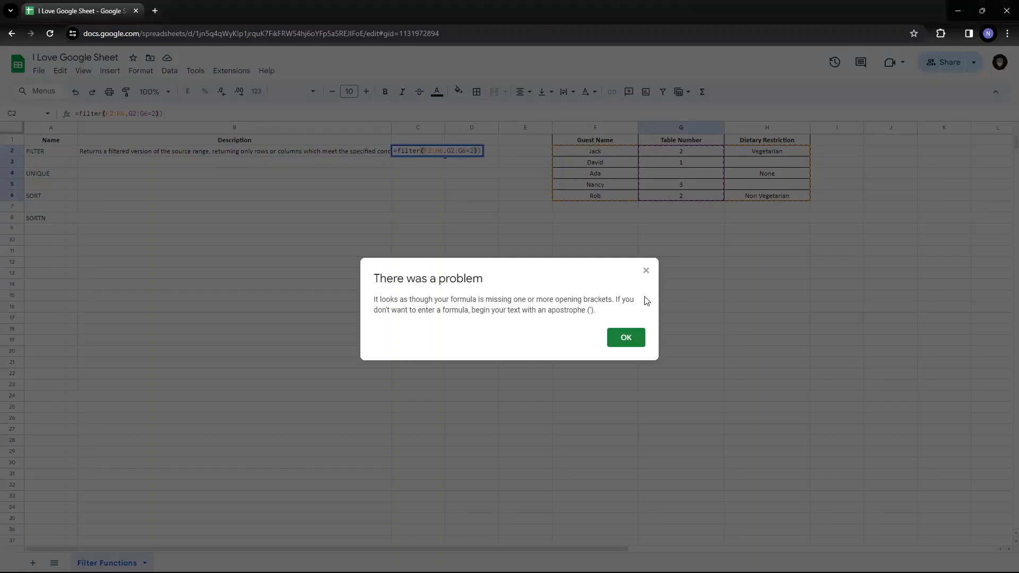
{"action": "left_click", "coordinate": [626, 339]}
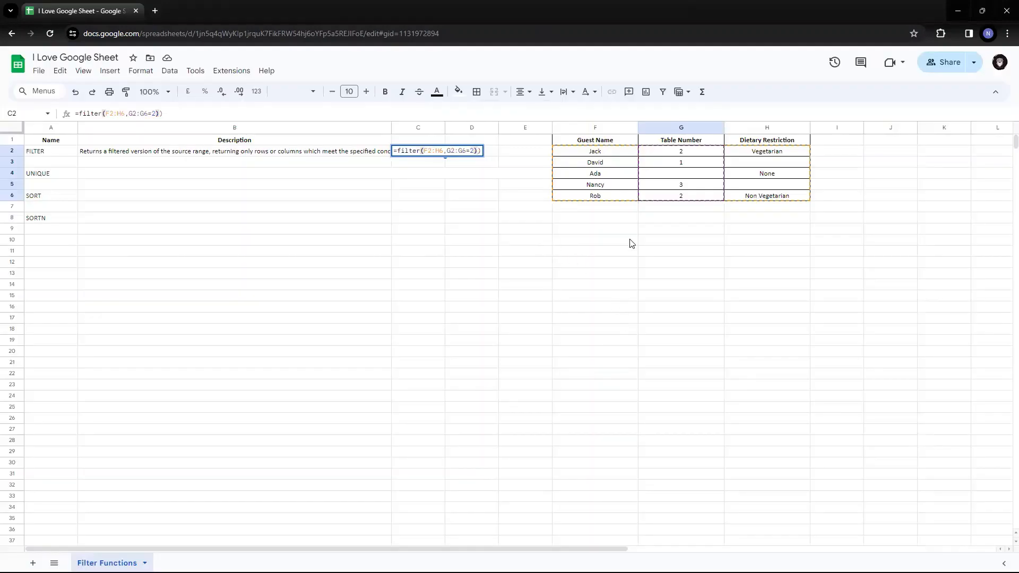
{"action": "key", "text": "BackSpace"}
{"action": "key", "text": "Return"}
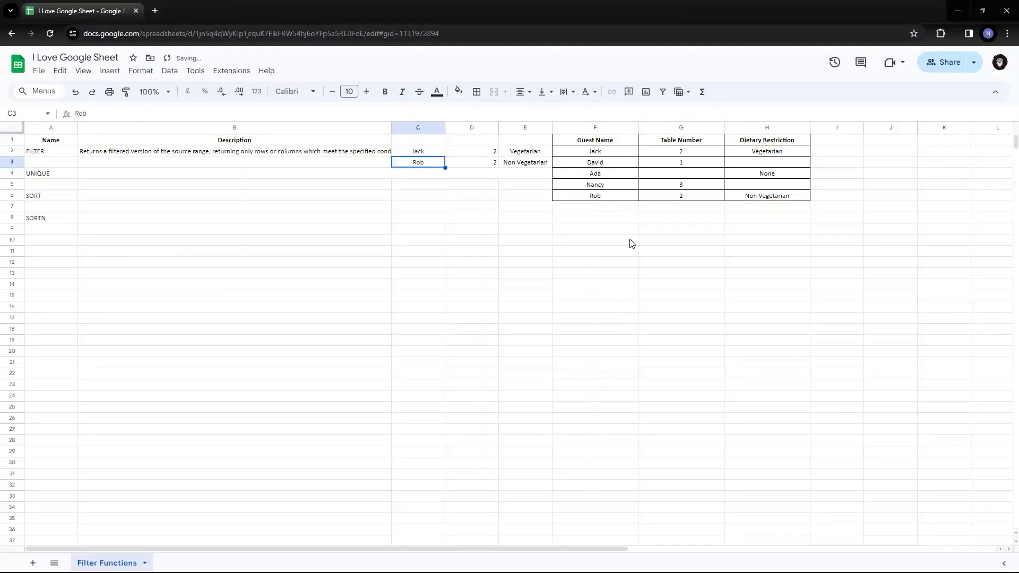
{"action": "key", "text": "Up"}
{"action": "key", "text": "shift+Down"}
{"action": "key", "text": "shift+Right"}
{"action": "key", "text": "shift+Right"}
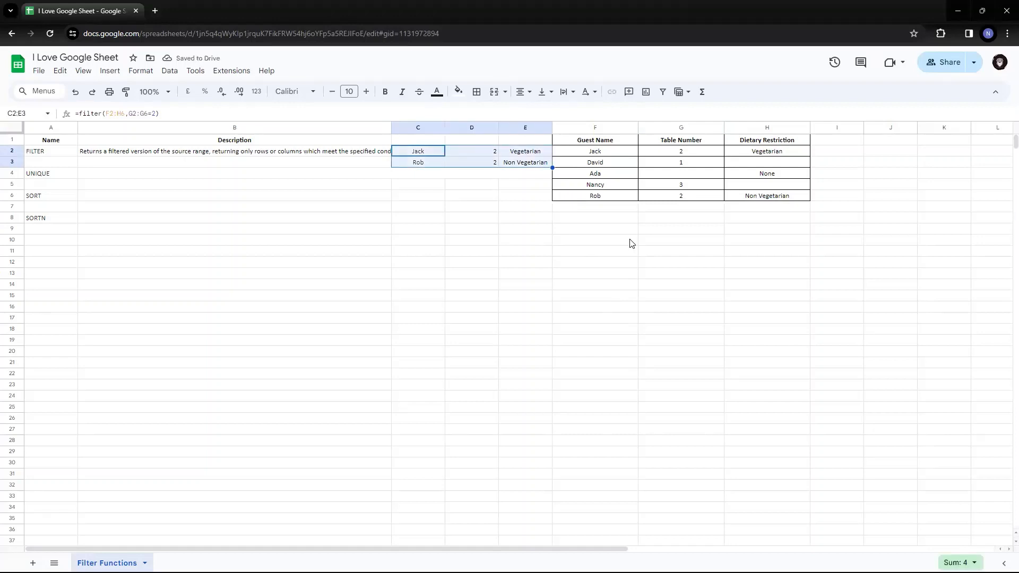
Insert one column to the left of the Guest Name column F.
{"action": "right_click", "coordinate": [567, 130]}
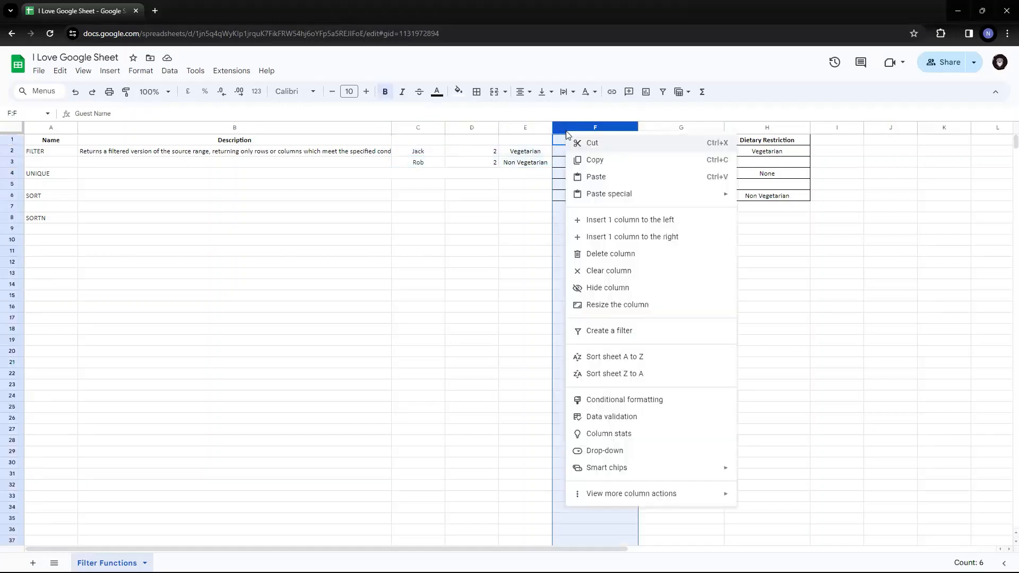
{"action": "left_click", "coordinate": [616, 219]}
{"action": "left_click", "coordinate": [605, 297]}
{"action": "left_click", "coordinate": [649, 296]}
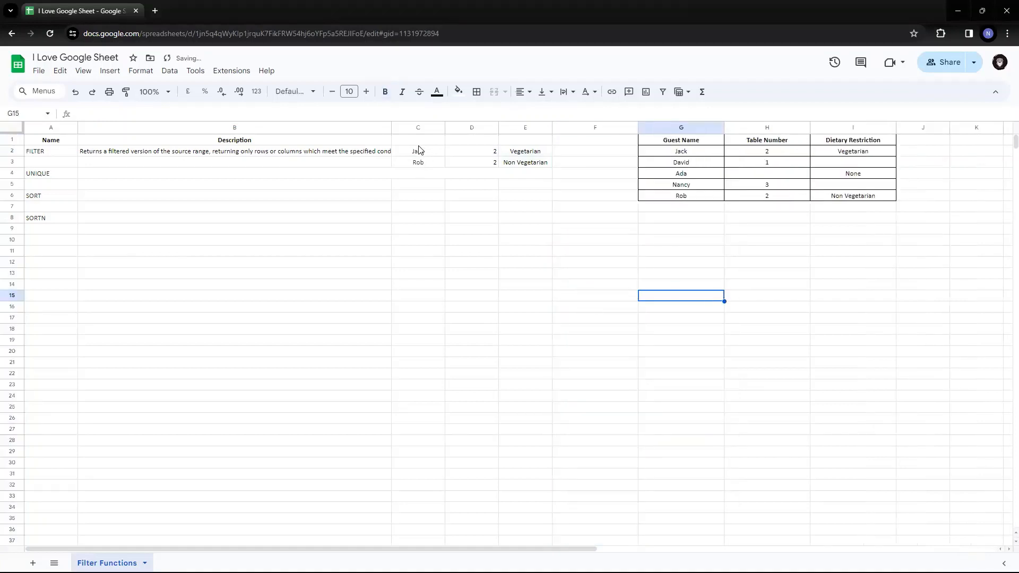
Compare the filtered rows C2:E3 with the guest table's matching table numbers in H2 and H6.
{"action": "left_click_drag", "start_coordinate": [418, 155], "coordinate": [518, 169]}
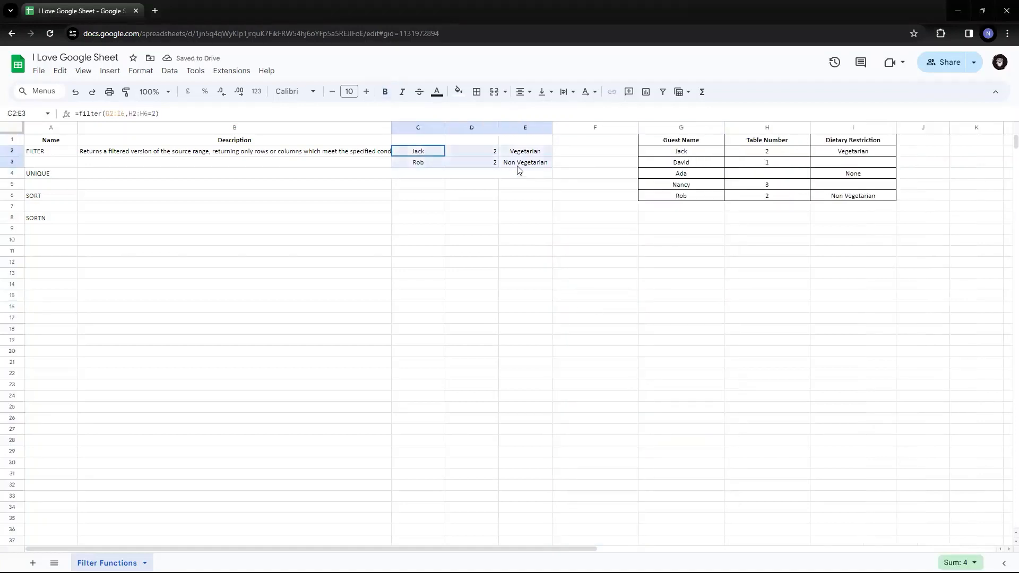
{"action": "left_click", "coordinate": [750, 158]}
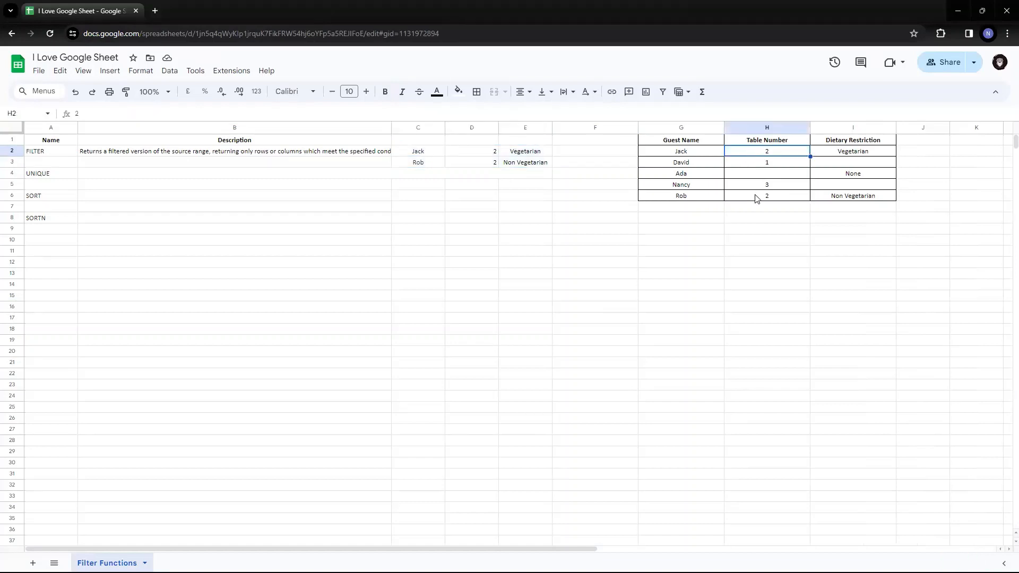
{"action": "left_click", "coordinate": [756, 198], "text": "ctrl"}
{"action": "left_click", "coordinate": [702, 189]}
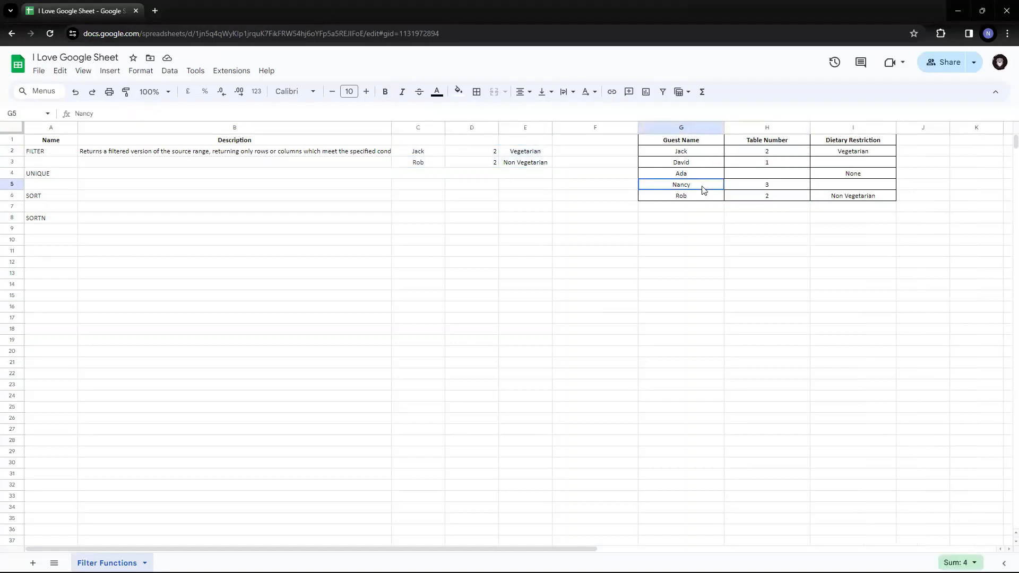
{"action": "left_click", "coordinate": [701, 204]}
Change the condition range of the FILTER formula in C2 to the Dietary Restriction cells I2:I6.
{"action": "left_click", "coordinate": [422, 154]}
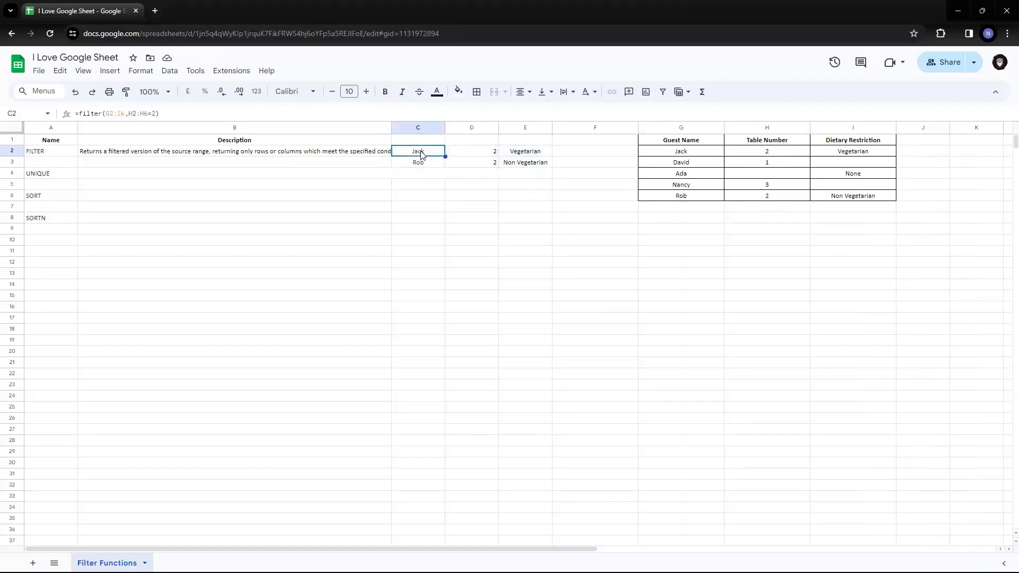
{"action": "key", "text": "F2"}
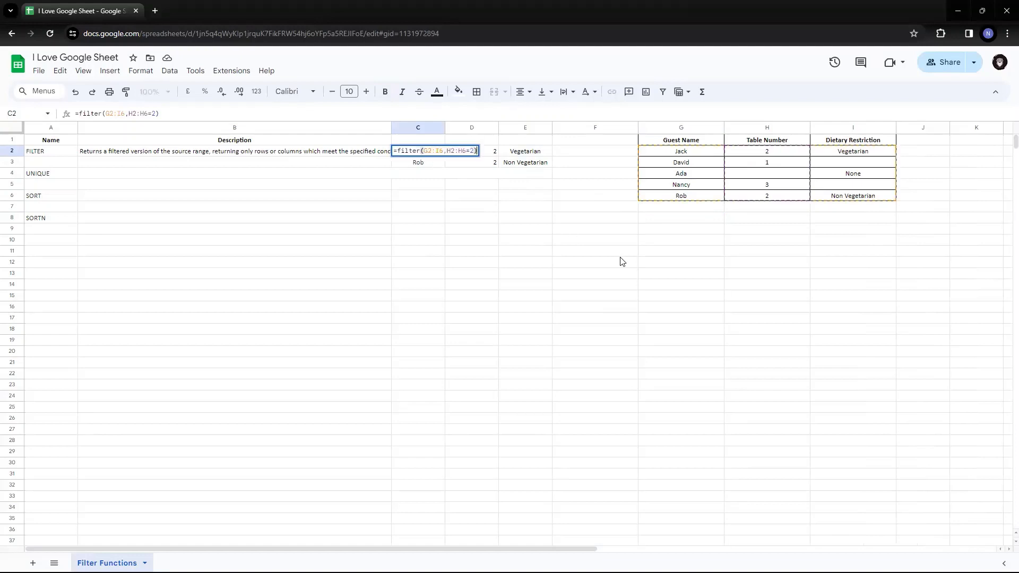
{"action": "key", "text": "Left"}
{"action": "key", "text": "Left"}
{"action": "key", "text": "Left"}
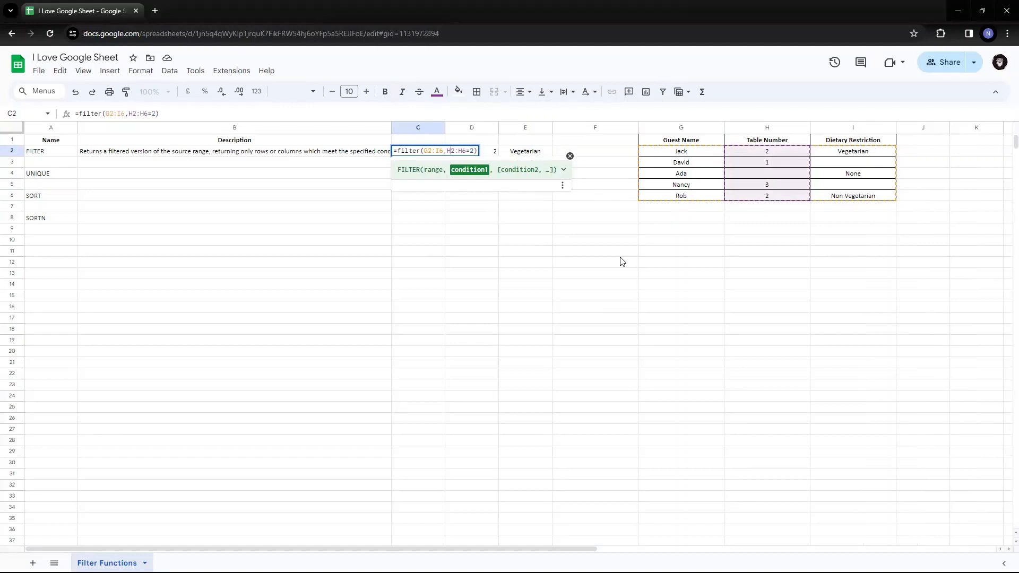
{"action": "key", "text": "Delete"}
{"action": "type", "text": "I"}
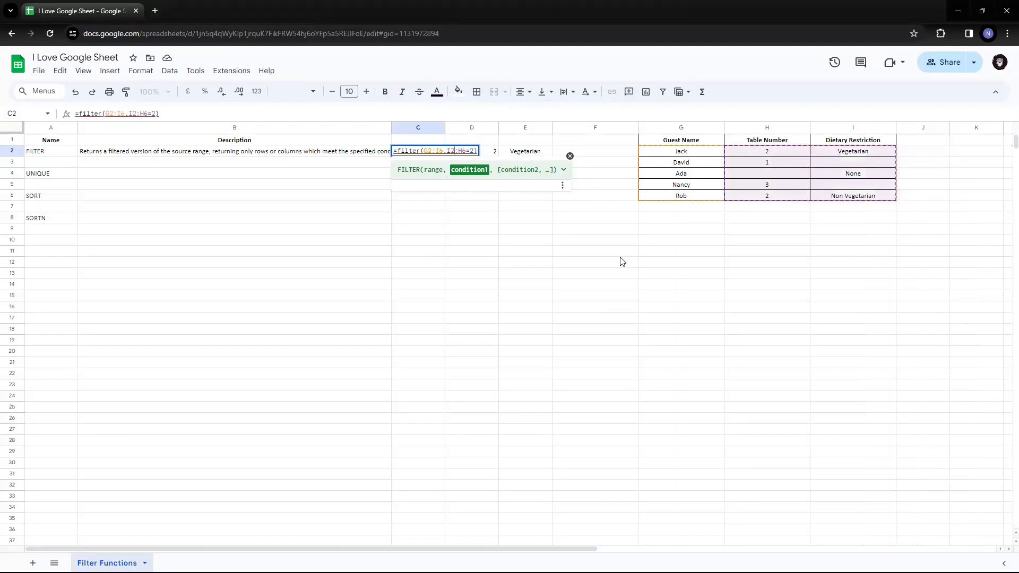
{"action": "key", "text": "Delete"}
{"action": "type", "text": "I"}
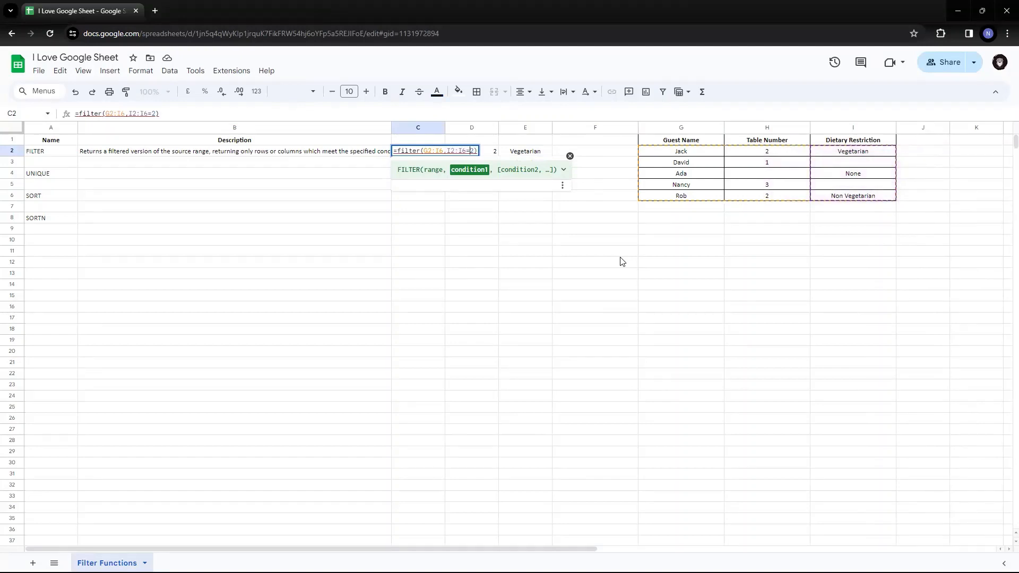
Replace the condition value 2 in C2's FILTER formula with "Vegeterian" in double quotes and enter the formula.
{"action": "key", "text": "BackSpace"}
{"action": "type", "text": "\"Vege"}
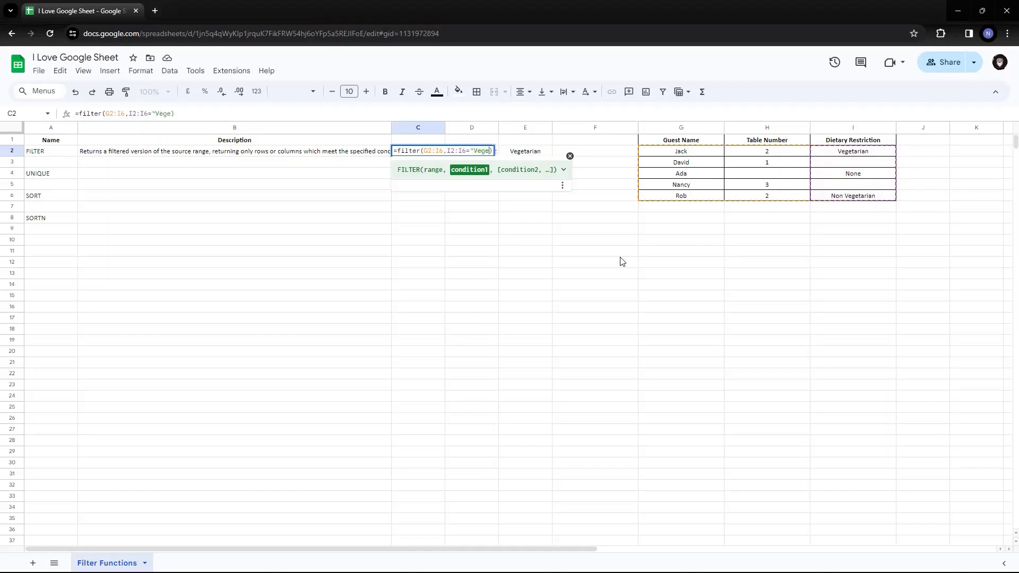
{"action": "type", "text": "terion\""}
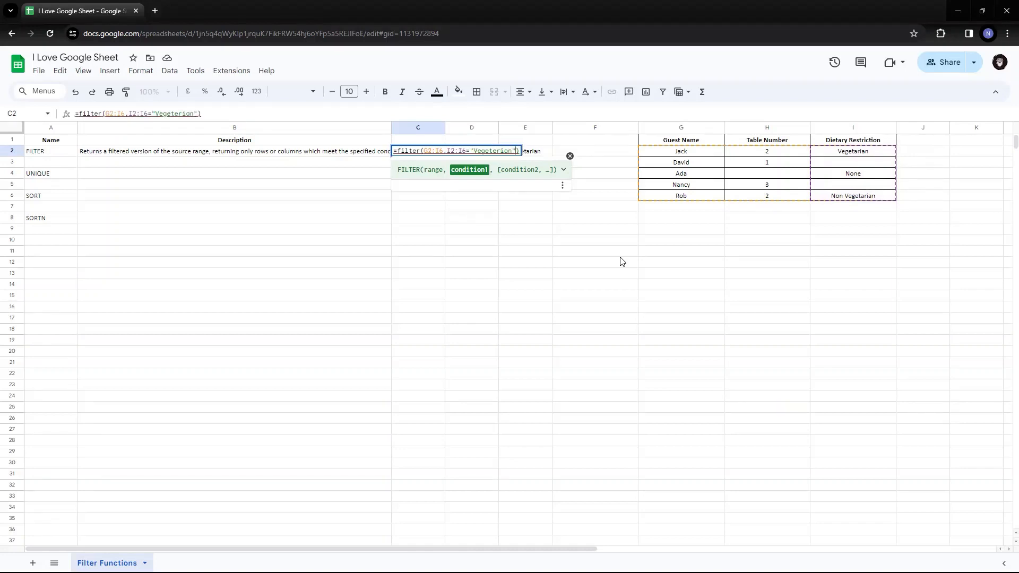
{"action": "key", "text": "Return"}
Try single quotes instead of double quotes around the text criterion in C2's FILTER formula.
{"action": "key", "text": "Up"}
{"action": "key", "text": "Return"}
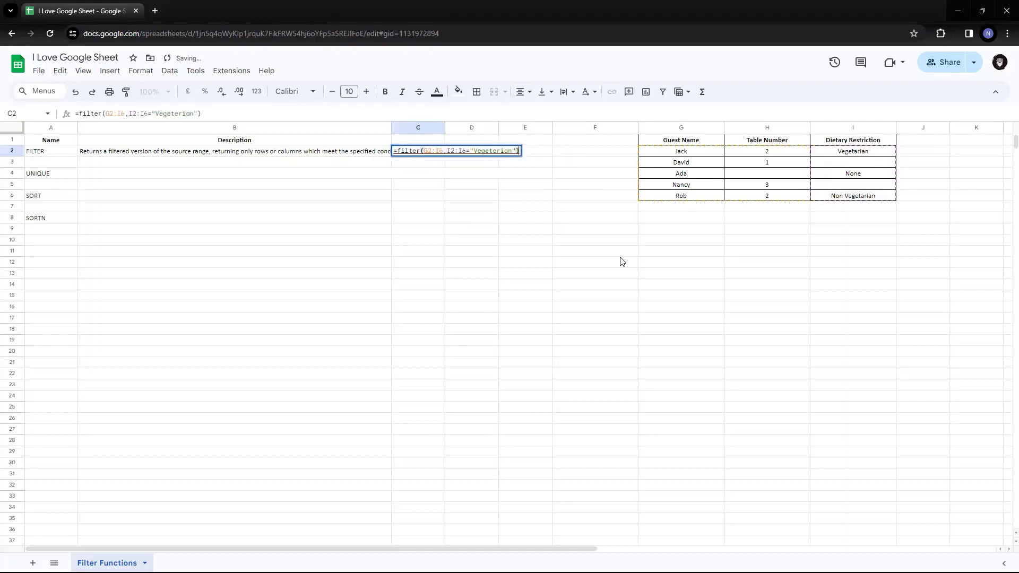
{"action": "key", "text": "Left"}
{"action": "key", "text": "BackSpace"}
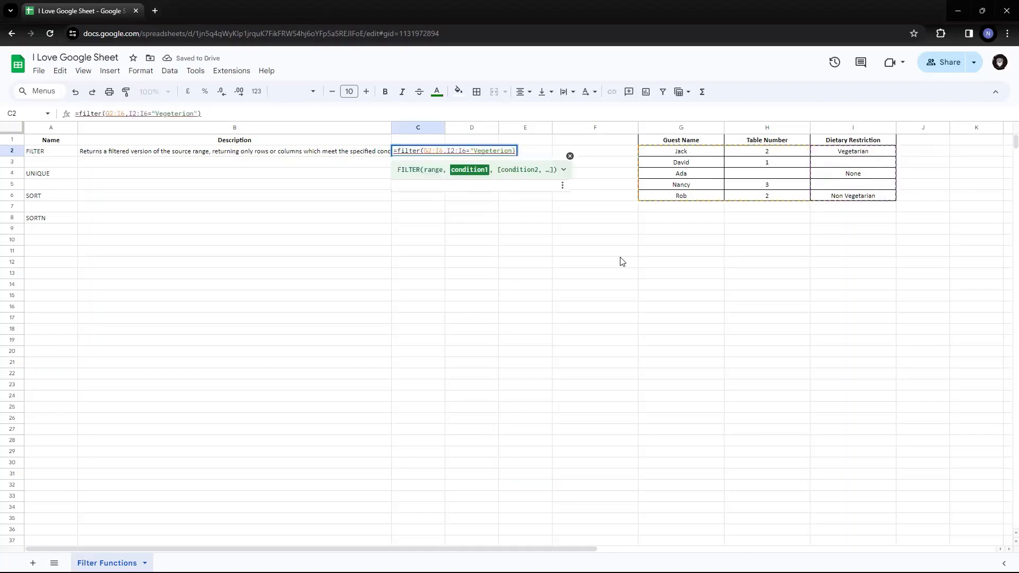
{"action": "type", "text": "'"}
{"action": "key", "text": "Left"}
{"action": "key", "text": "Left"}
{"action": "key", "text": "Left"}
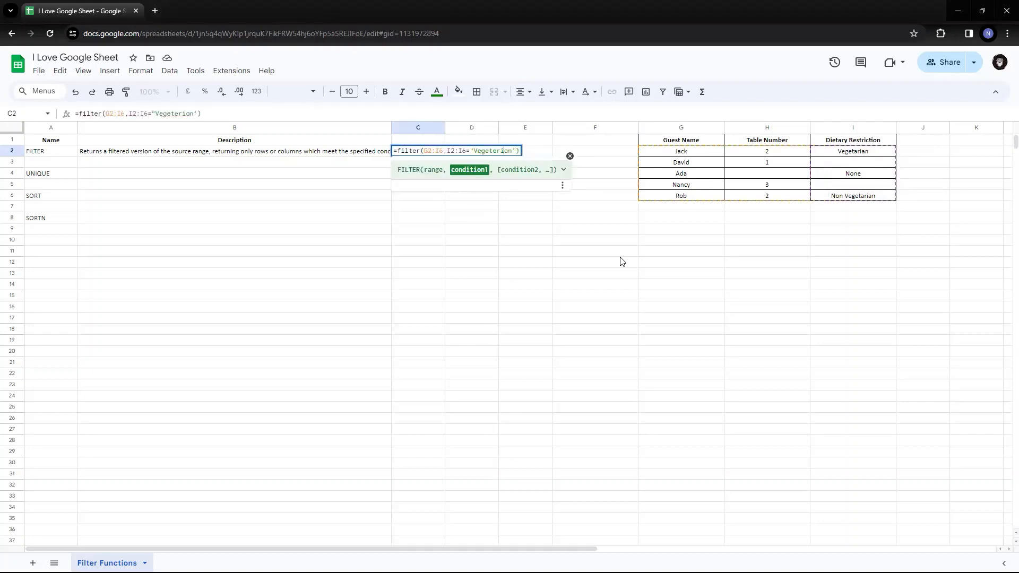
{"action": "key", "text": "BackSpace"}
{"action": "type", "text": "'"}
{"action": "key", "text": "Return"}
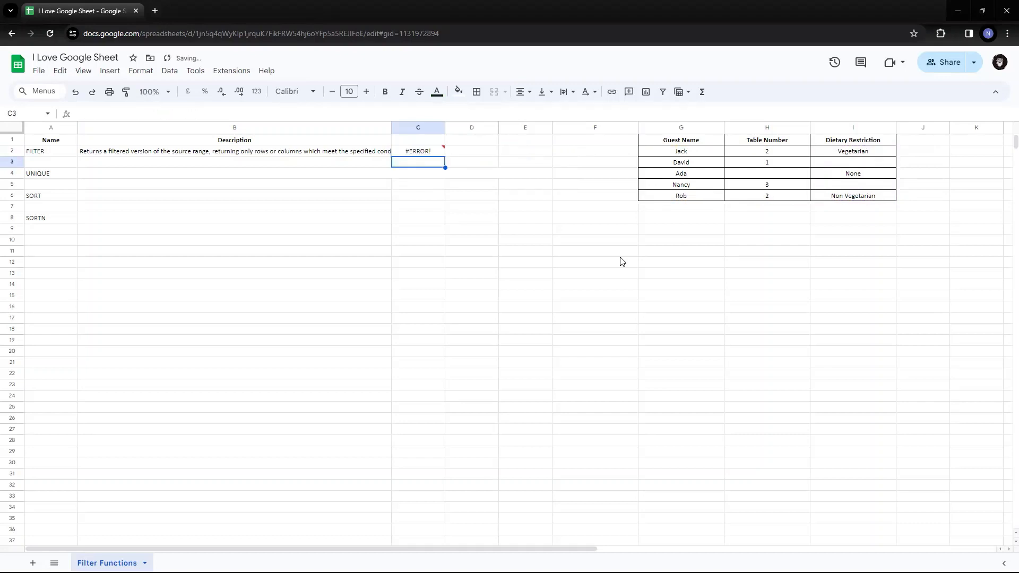
Try the FILTER formula in C2 without any quotes around the text criterion.
{"action": "key", "text": "Up"}
{"action": "key", "text": "F2"}
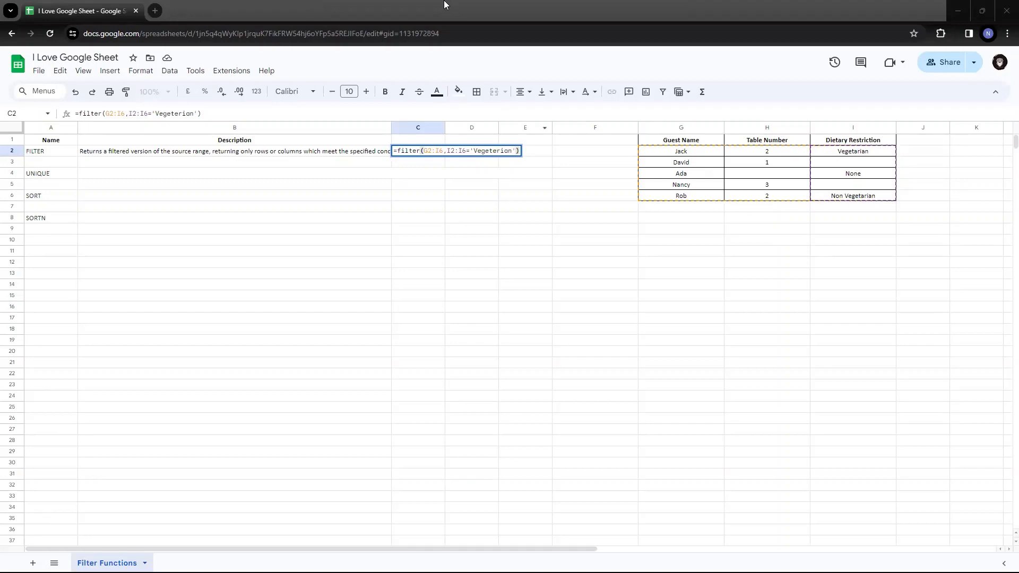
{"action": "key", "text": "Left"}
{"action": "key", "text": "Left"}
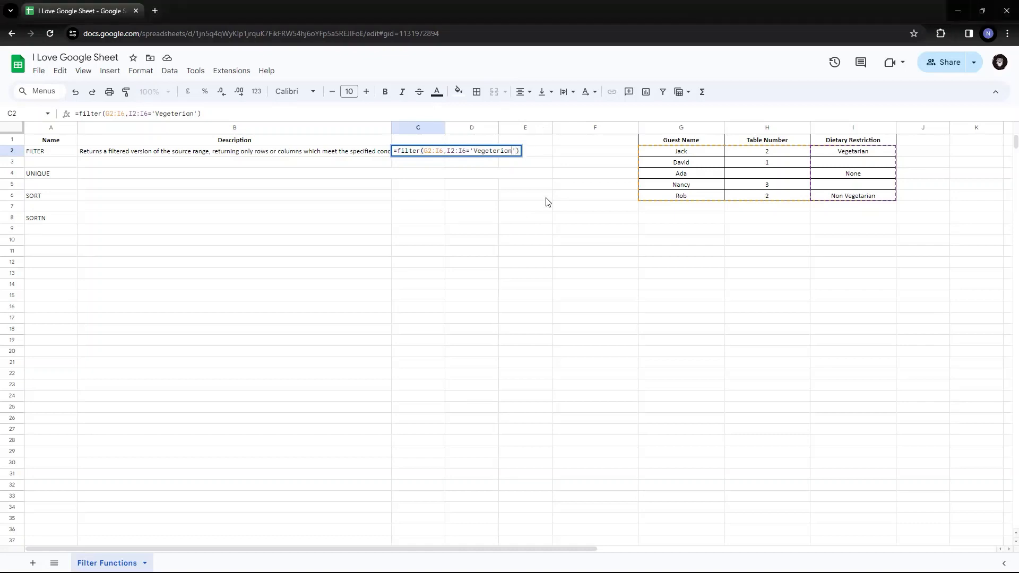
{"action": "key", "text": "Delete"}
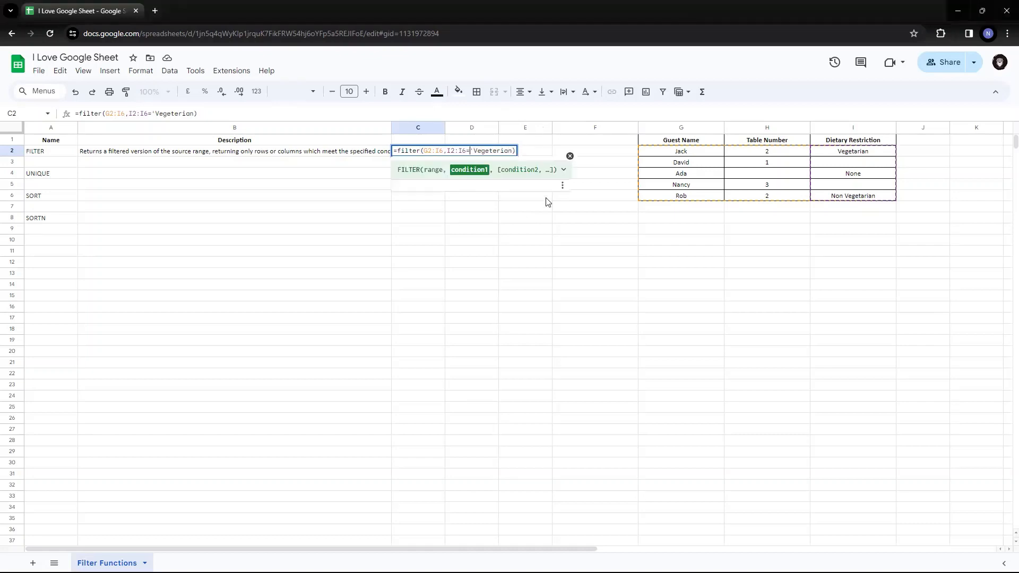
{"action": "key", "text": "BackSpace"}
{"action": "key", "text": "Return"}
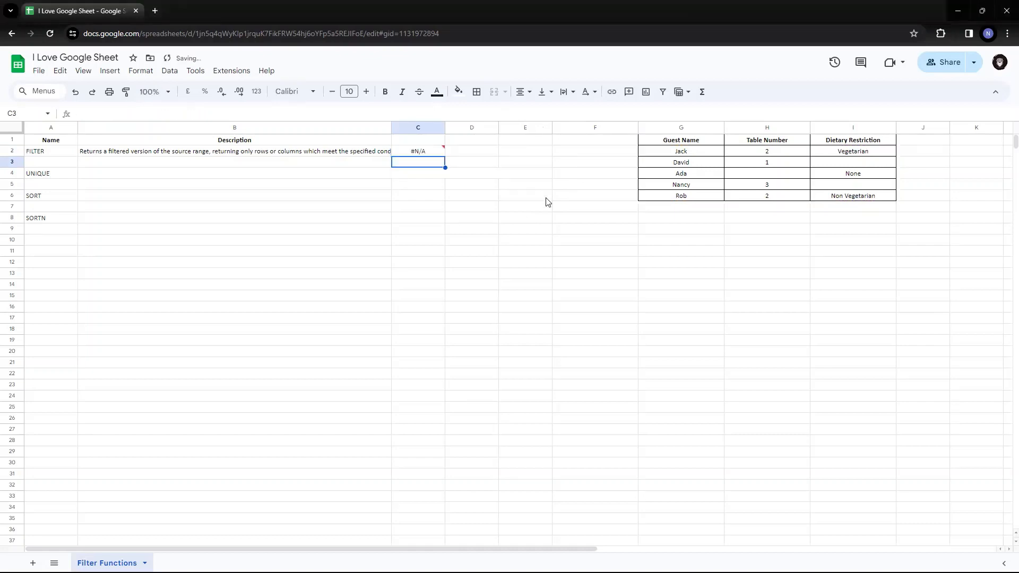
Check the error details on C2 and correct the criterion's spelling in its FILTER formula to Vegetarian.
{"action": "key", "text": "Up"}
{"action": "key", "text": "Return"}
{"action": "key", "text": "Escape"}
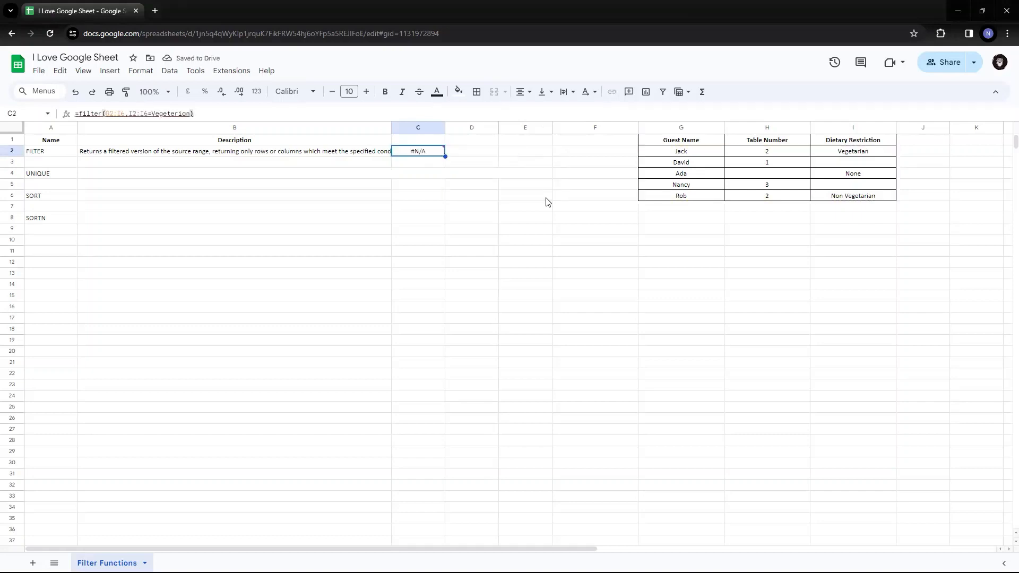
{"action": "mouse_move", "coordinate": [428, 153]}
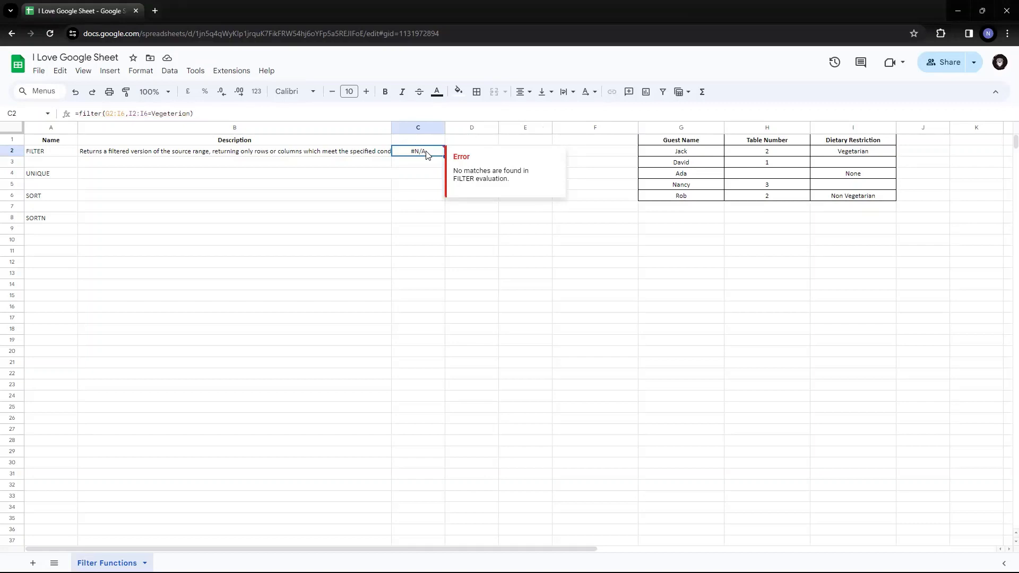
{"action": "double_click", "coordinate": [427, 154]}
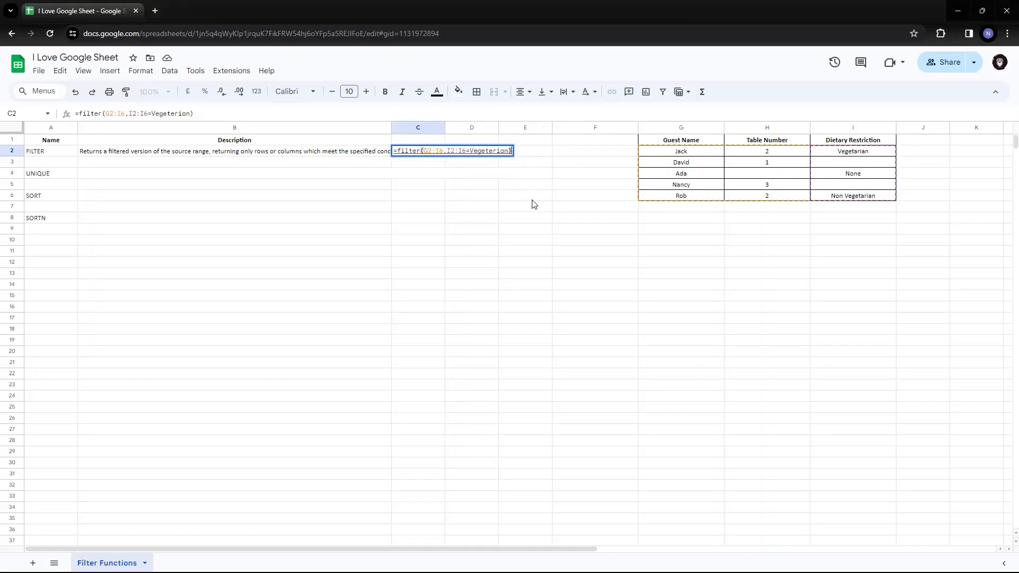
{"action": "key", "text": "Left"}
{"action": "key", "text": "Left"}
{"action": "key", "text": "Delete"}
{"action": "type", "text": "a"}
{"action": "key", "text": "Return"}
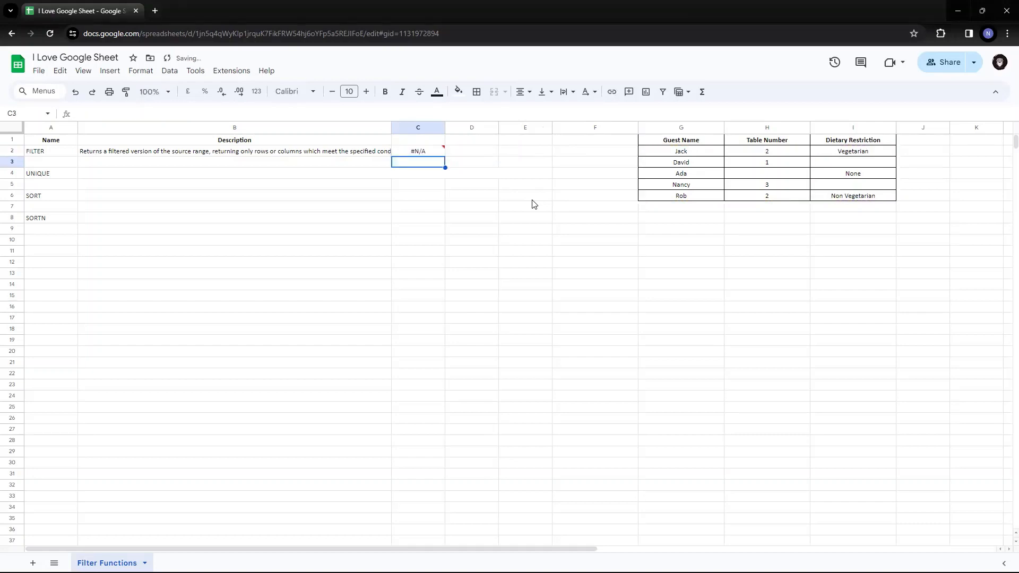
Enclose the criterion Vegetarian in double quotes in C2's FILTER formula.
{"action": "key", "text": "Up"}
{"action": "key", "text": "Return"}
{"action": "key", "text": "Left"}
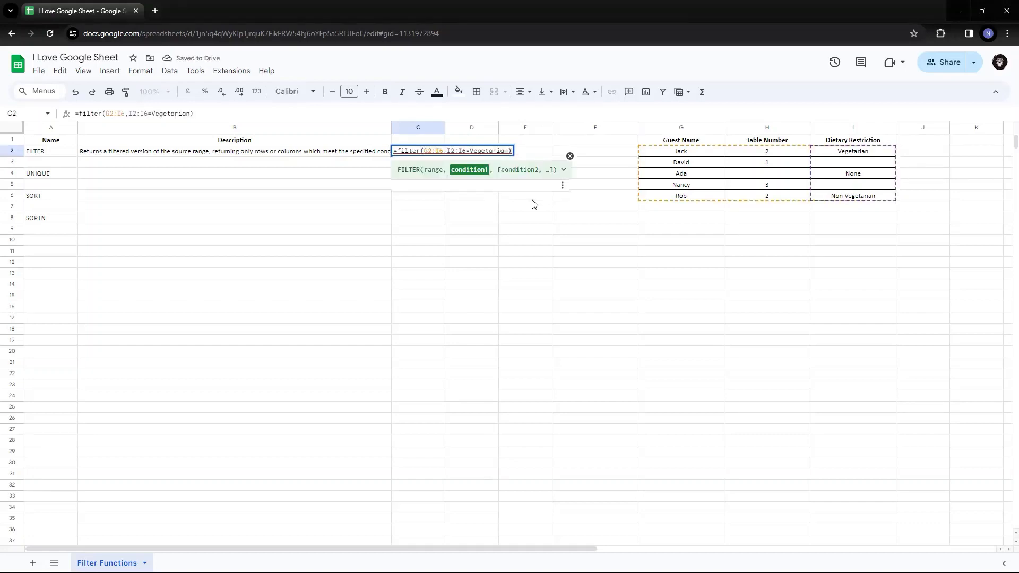
{"action": "type", "text": "\""}
{"action": "key", "text": "End"}
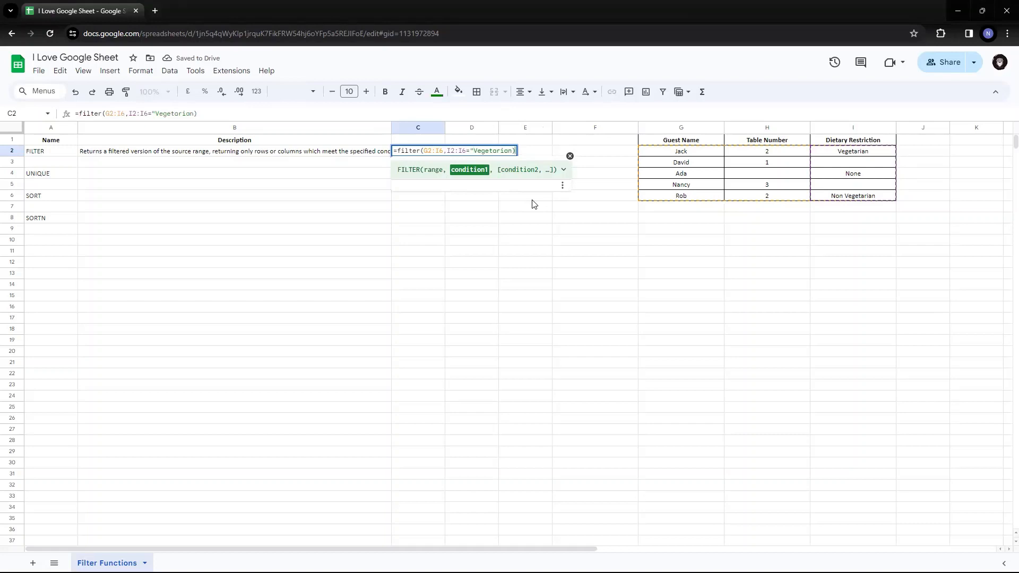
{"action": "type", "text": "\""}
{"action": "key", "text": "Return"}
{"action": "key", "text": "Up"}
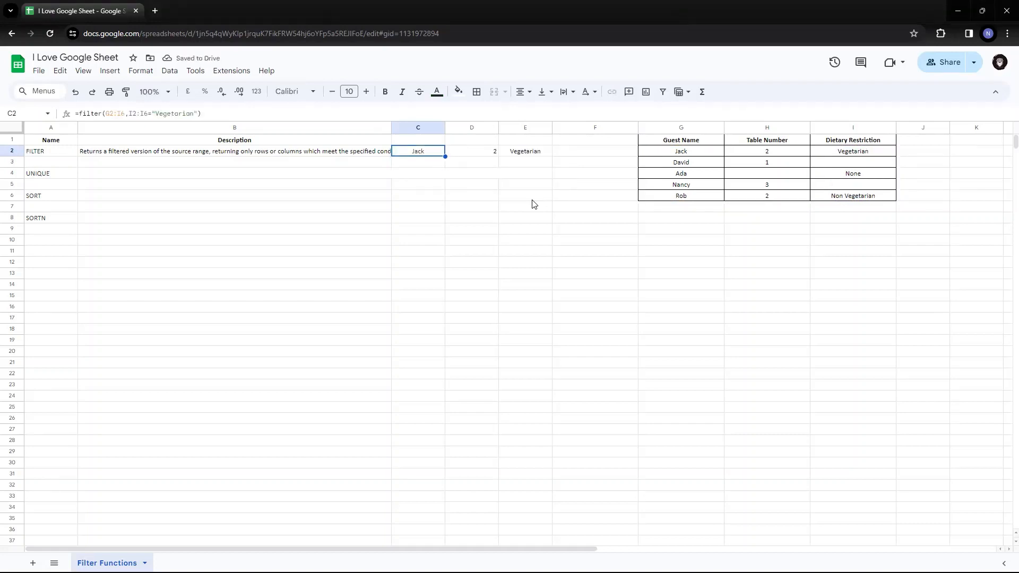
{"action": "key", "text": "Return"}
{"action": "key", "text": "Left"}
{"action": "key", "text": "Left"}
{"action": "key", "text": "shift+Left"}
{"action": "key", "text": "shift+Left"}
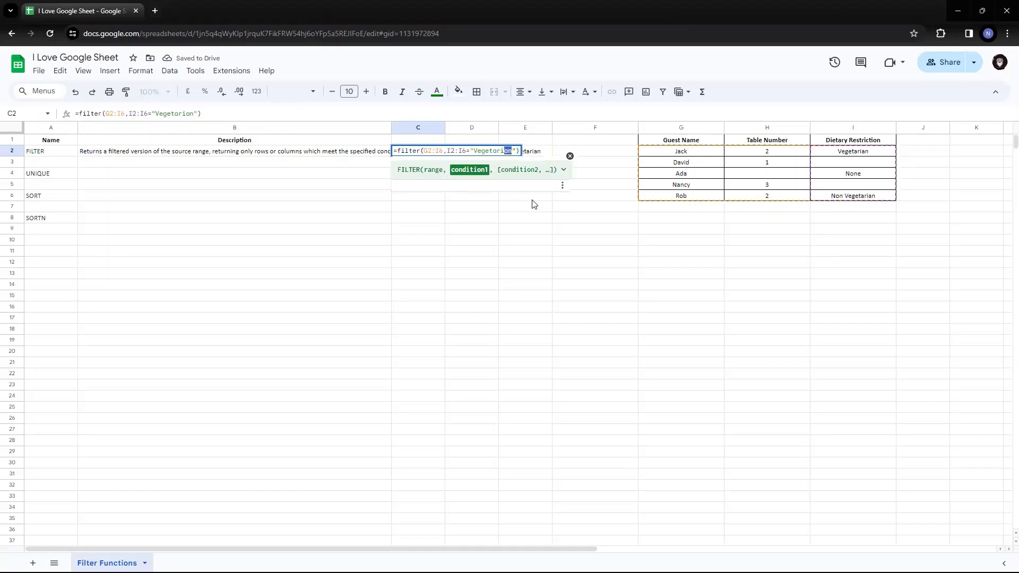
{"action": "key", "text": "shift+Left"}
{"action": "key", "text": "shift+Left"}
{"action": "key", "text": "shift+Left"}
{"action": "key", "text": "shift+Left"}
{"action": "key", "text": "shift+Left"}
{"action": "key", "text": "shift+Left"}
{"action": "key", "text": "shift+Left"}
{"action": "key", "text": "shift+Left"}
{"action": "key", "text": "BackSpace"}
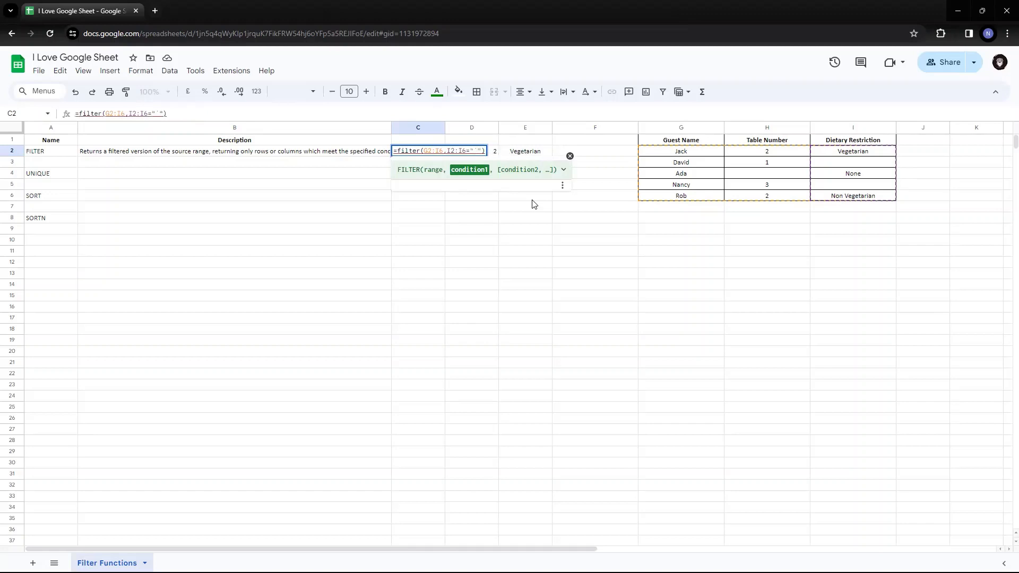
{"action": "key", "text": "Escape"}
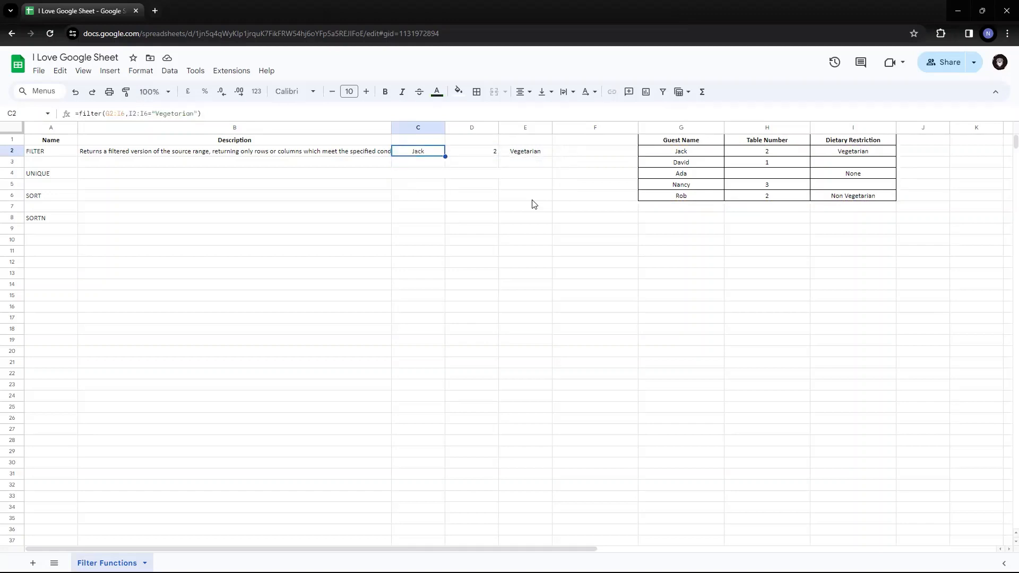
Go through the cells of the filtered result row C2:E2.
{"action": "key", "text": "Right"}
{"action": "key", "text": "Right"}
{"action": "key", "text": "Right"}
{"action": "key", "text": "Right"}
{"action": "key", "text": "Left"}
{"action": "key", "text": "Left"}
{"action": "key", "text": "Left"}
{"action": "key", "text": "Left"}
{"action": "key", "text": "shift+Right"}
{"action": "key", "text": "shift+Right"}
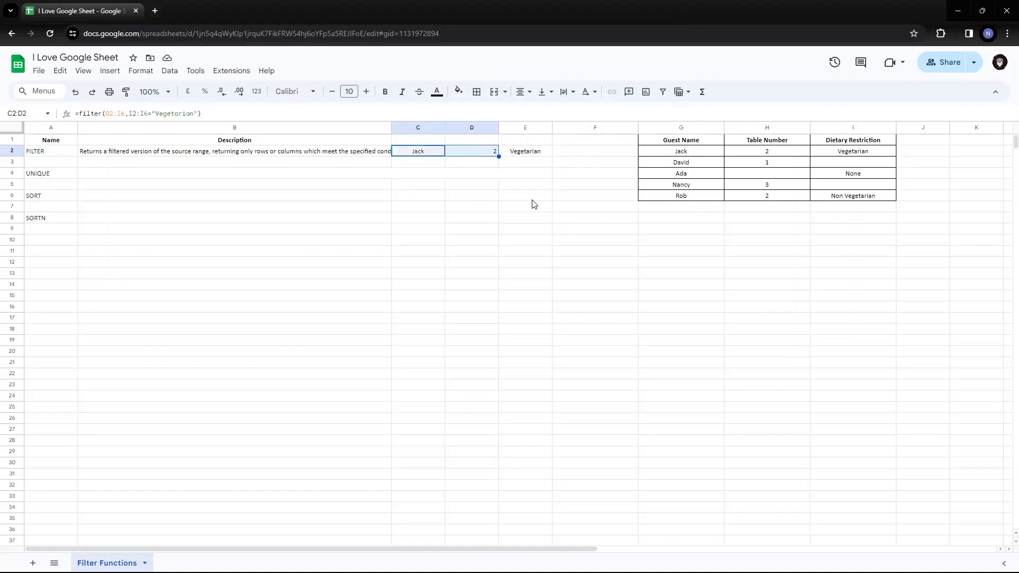
{"action": "key", "text": "Right"}
{"action": "key", "text": "Right"}
{"action": "key", "text": "Right"}
{"action": "key", "text": "Right"}
{"action": "key", "text": "Right"}
{"action": "key", "text": "Right"}
{"action": "key", "text": "Right"}
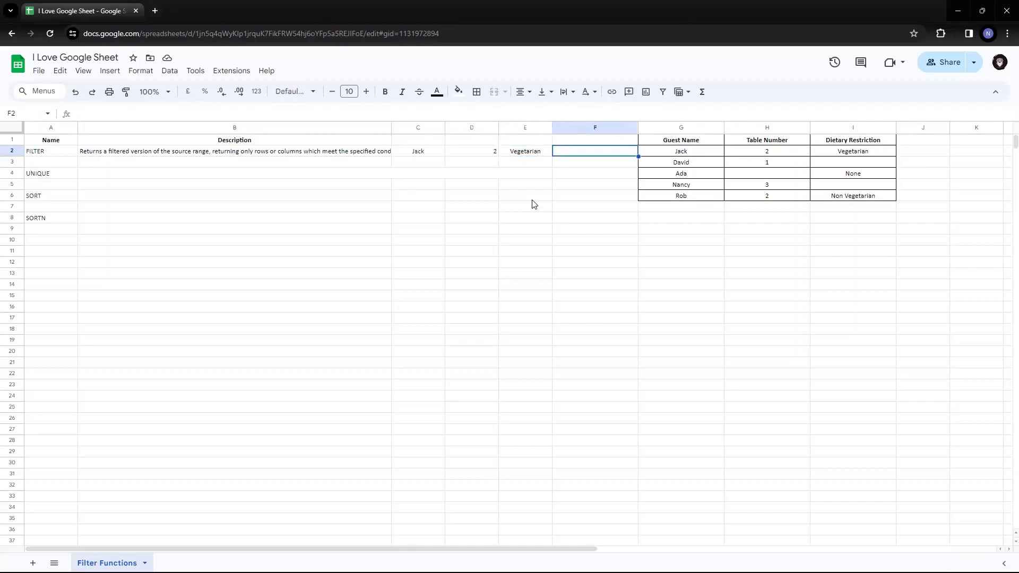
{"action": "key", "text": "Left"}
{"action": "key", "text": "Up"}
{"action": "key", "text": "Left"}
{"action": "key", "text": "Left"}
{"action": "key", "text": "Left"}
{"action": "key", "text": "Left"}
{"action": "key", "text": "Left"}
{"action": "key", "text": "Left"}
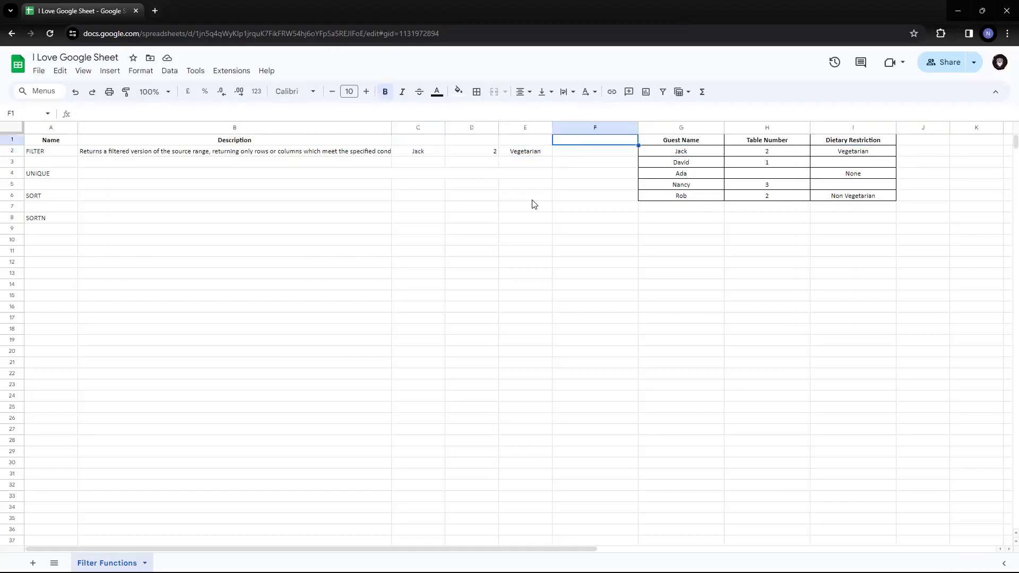
Add the condition H2:H6=2 ahead of the dietary condition in C2's FILTER formula.
{"action": "key", "text": "Down"}
{"action": "key", "text": "Return"}
{"action": "key", "text": "Left"}
{"action": "key", "text": "Left"}
{"action": "key", "text": "Left"}
{"action": "key", "text": "Left"}
{"action": "key", "text": "Left"}
{"action": "key", "text": "Left"}
{"action": "key", "text": "Left"}
{"action": "key", "text": "Left"}
{"action": "key", "text": "Left"}
{"action": "key", "text": "Left"}
{"action": "key", "text": "Left"}
{"action": "key", "text": "Left"}
{"action": "key", "text": "Left"}
{"action": "key", "text": "Left"}
{"action": "key", "text": "Left"}
{"action": "key", "text": "Left"}
{"action": "key", "text": "Left"}
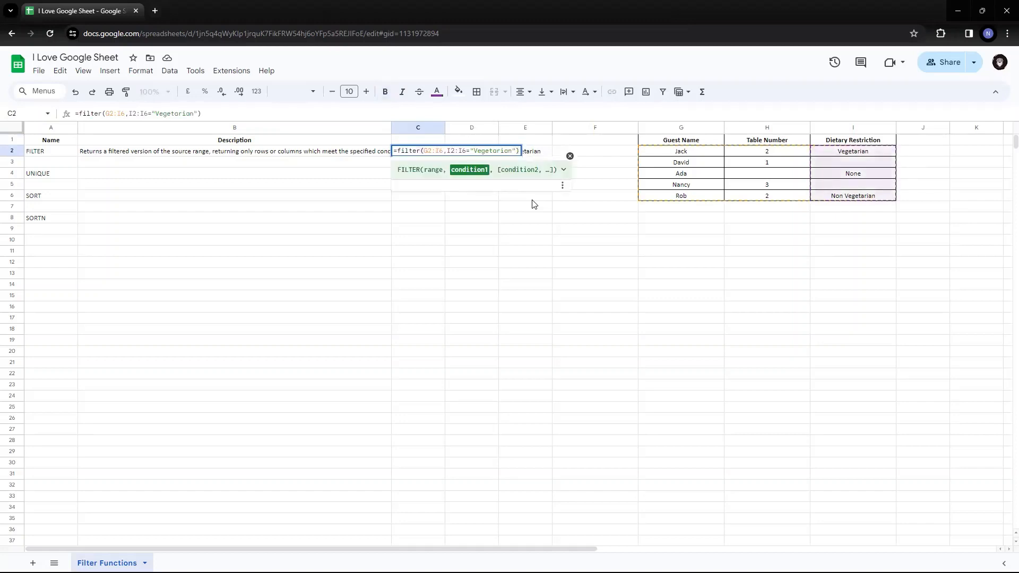
{"action": "key", "text": "Left"}
{"action": "key", "text": "Left"}
{"action": "key", "text": "shift+Right"}
{"action": "key", "text": "shift+Right"}
{"action": "key", "text": "shift+Right"}
{"action": "key", "text": "shift+Right"}
{"action": "key", "text": "shift+Right"}
{"action": "key", "text": "shift+Right"}
{"action": "key", "text": "shift+Right"}
{"action": "key", "text": "shift+Right"}
{"action": "key", "text": "Left"}
{"action": "type", "text": ","}
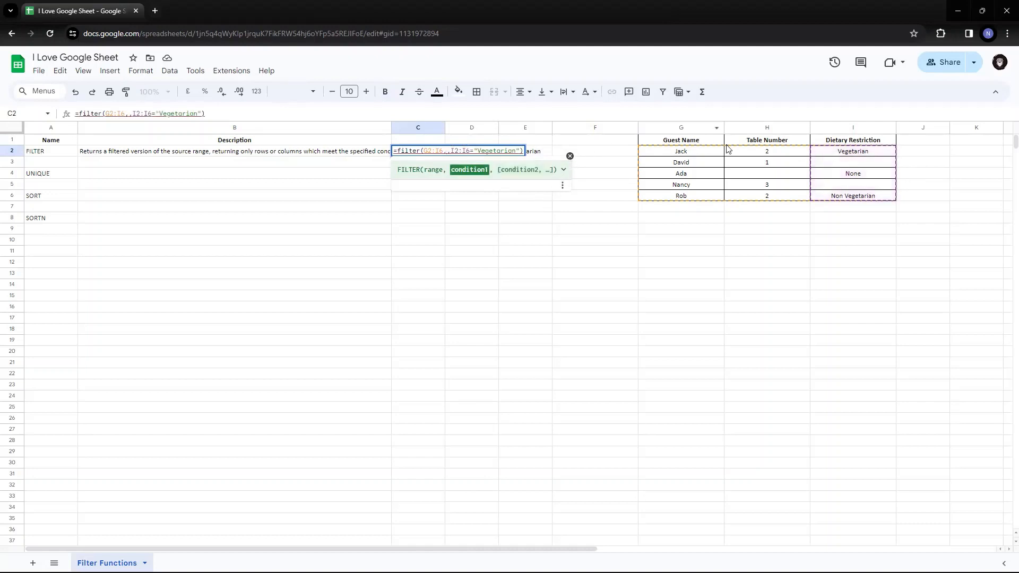
{"action": "left_click_drag", "start_coordinate": [760, 152], "coordinate": [758, 198]}
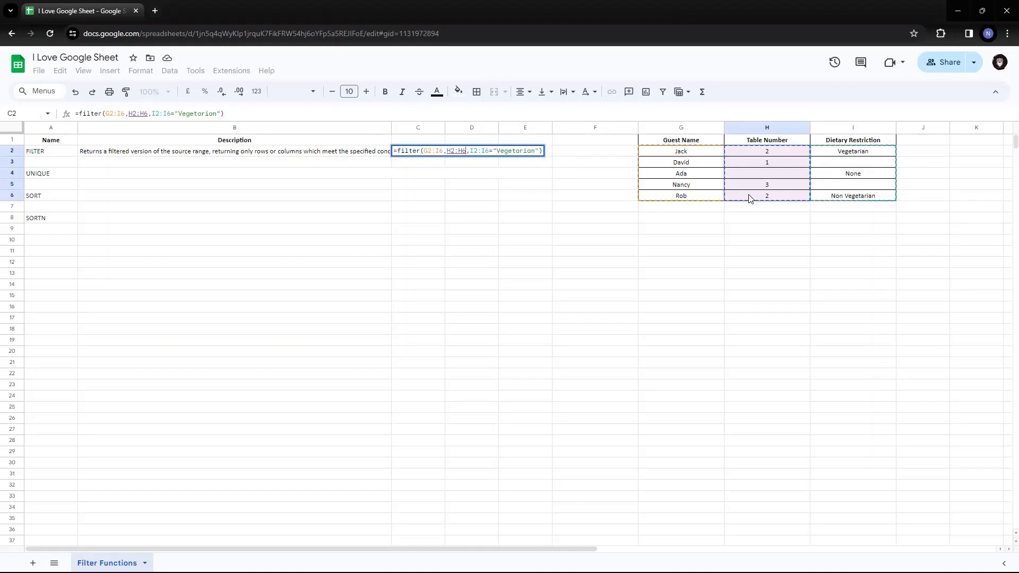
{"action": "type", "text": "=2"}
Change the text criterion in C2's FILTER formula to "Non Vegetarian" and apply the formula.
{"action": "key", "text": "Right"}
{"action": "key", "text": "Right"}
{"action": "key", "text": "Right"}
{"action": "key", "text": "Right"}
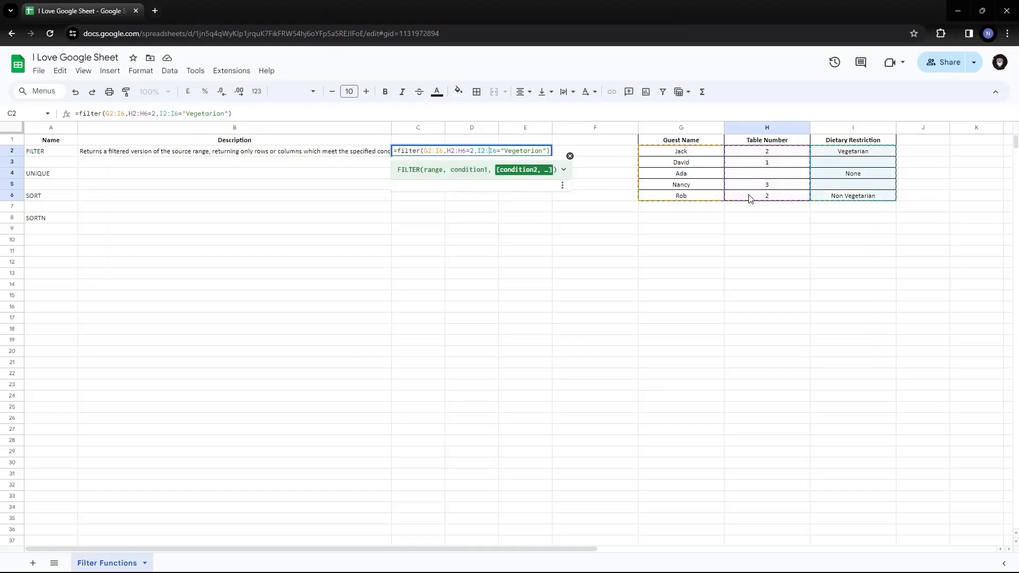
{"action": "key", "text": "Right"}
{"action": "key", "text": "Right"}
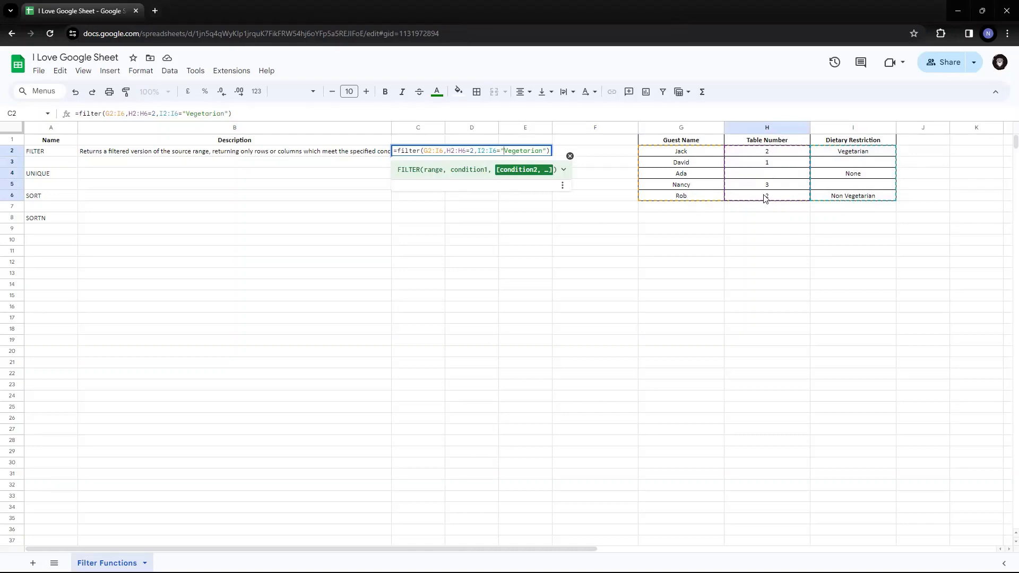
{"action": "type", "text": "Non"}
{"action": "key", "text": "Return"}
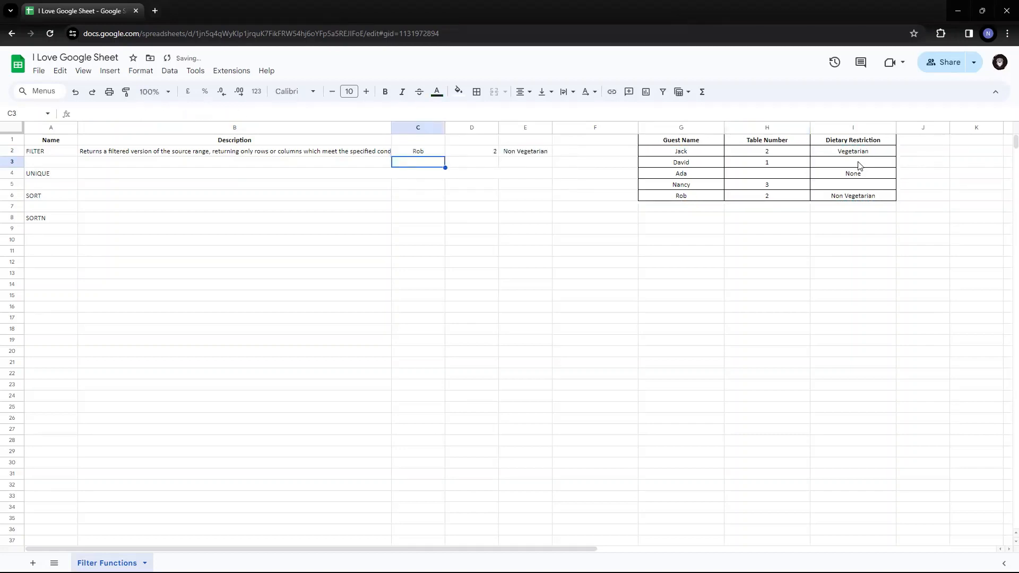
Examine the row returned in C2:E2 for the combined table number and dietary conditions.
{"action": "key", "text": "Up"}
{"action": "key", "text": "shift+Right"}
{"action": "key", "text": "shift+Right"}
{"action": "key", "text": "shift+Right"}
{"action": "key", "text": "shift+Left"}
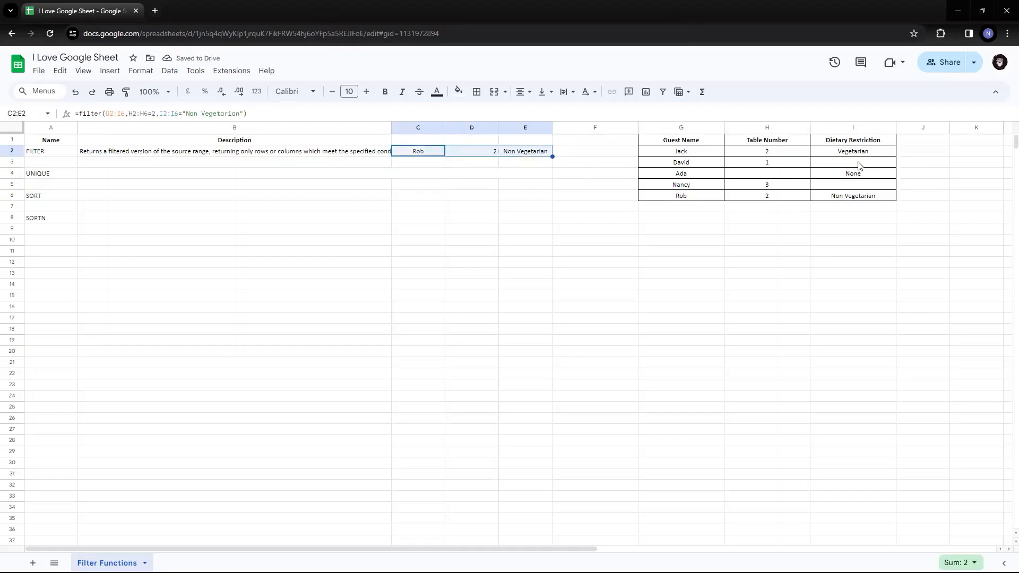
{"action": "key", "text": "shift+Left"}
{"action": "key", "text": "shift+Left"}
{"action": "key", "text": "shift+Right"}
{"action": "key", "text": "shift+Left"}
Set the dietary criterion in C2's FILTER formula back to "Vegetarian".
{"action": "key", "text": "F2"}
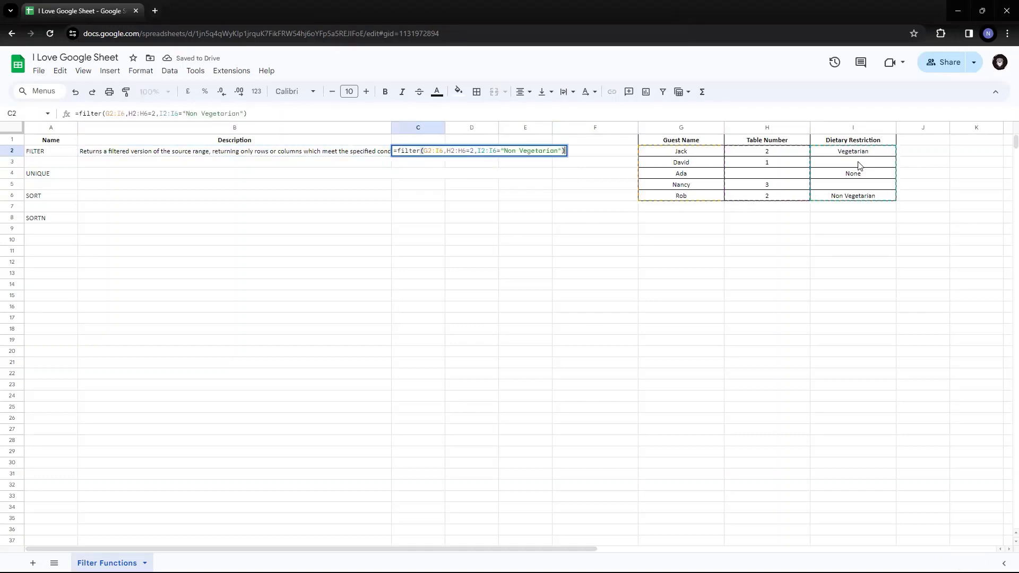
{"action": "key", "text": "shift+Left"}
{"action": "key", "text": "shift+Left"}
{"action": "key", "text": "shift+Left"}
{"action": "key", "text": "shift+Left"}
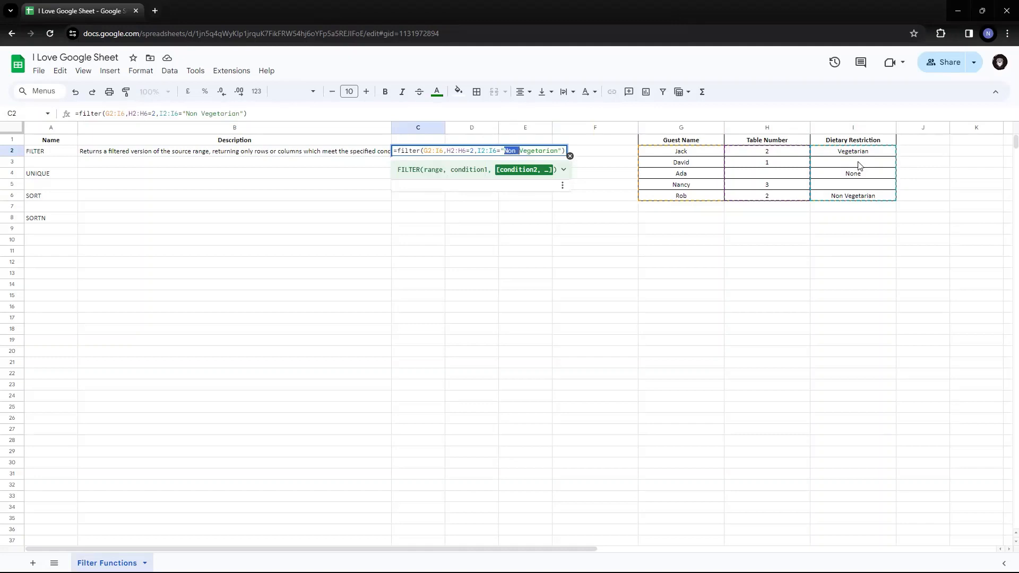
{"action": "key", "text": "shift+Left"}
{"action": "key", "text": "shift+Right"}
{"action": "key", "text": "BackSpace"}
{"action": "key", "text": "Return"}
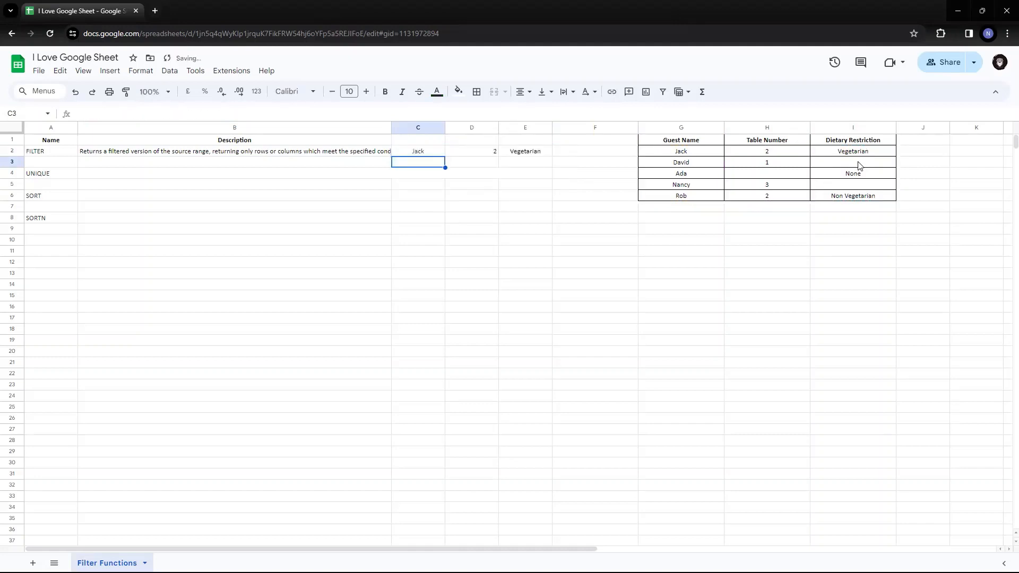
Highlight the result row C2:E2 to review what the two-condition FILTER returns.
{"action": "key", "text": "Up"}
{"action": "key", "text": "shift+Right"}
{"action": "key", "text": "shift+Right"}
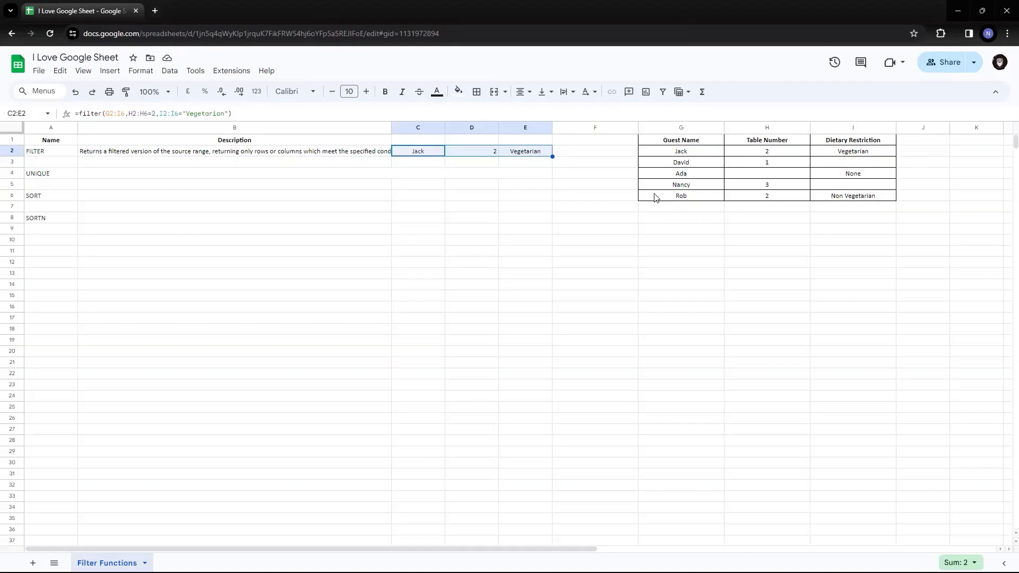
{"action": "left_click", "coordinate": [612, 6]}
{"action": "left_click_drag", "start_coordinate": [430, 154], "coordinate": [534, 156]}
{"action": "left_click_drag", "start_coordinate": [534, 155], "coordinate": [533, 156]}
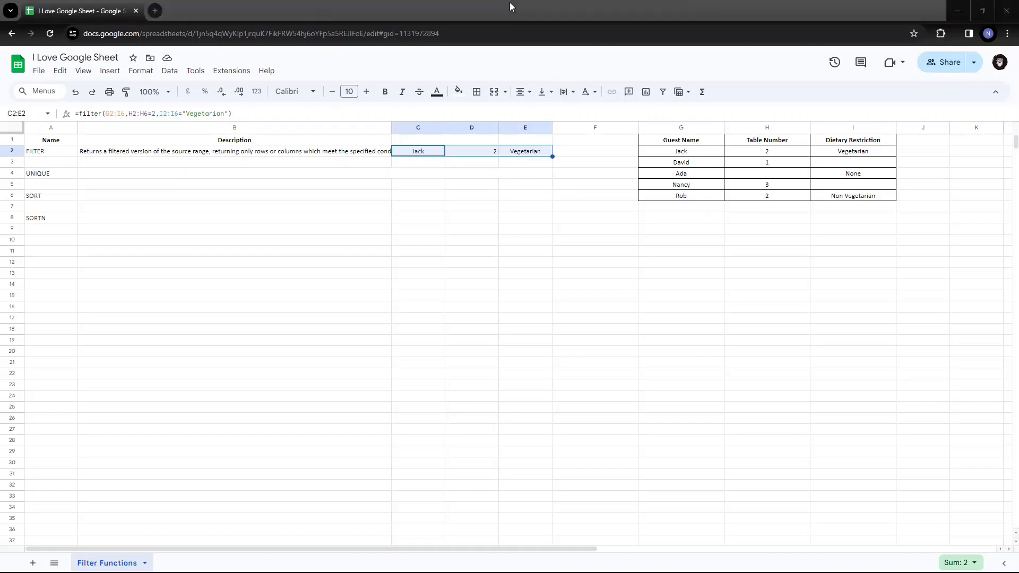
{"action": "left_click", "coordinate": [342, 14]}
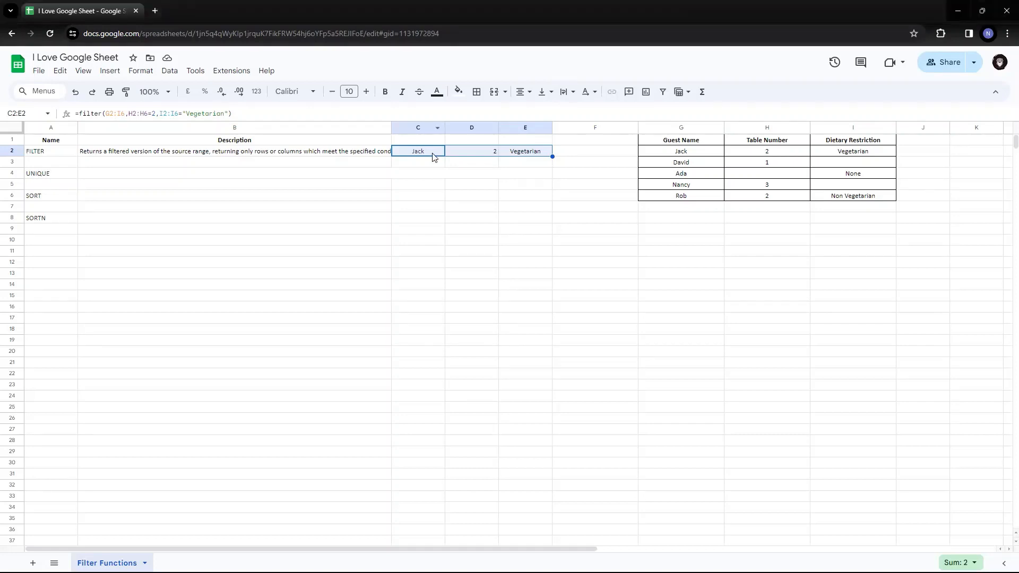
Remove the table number condition H2:H6=2 from C2's FILTER formula.
{"action": "left_click", "coordinate": [430, 153]}
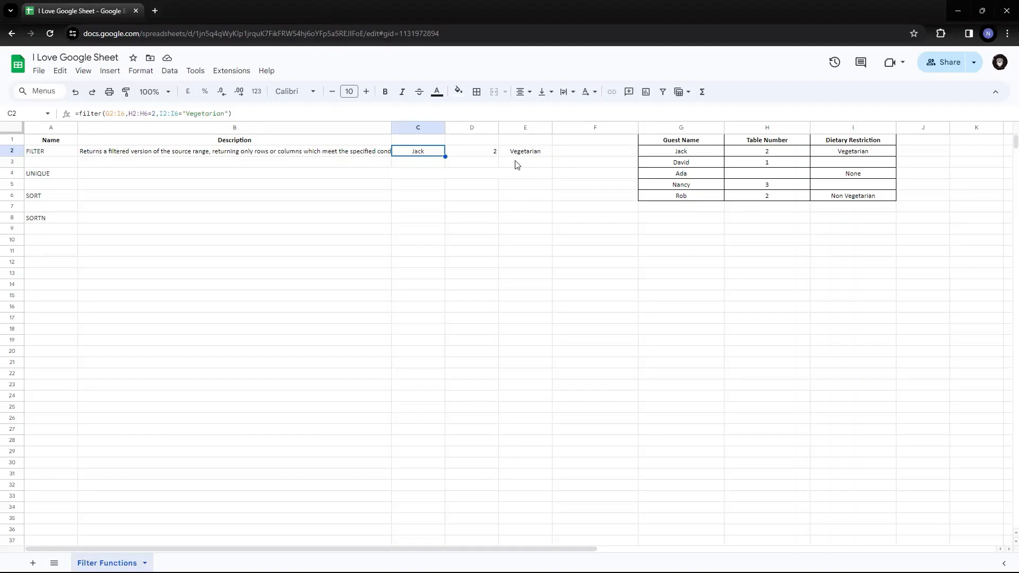
{"action": "key", "text": "Return"}
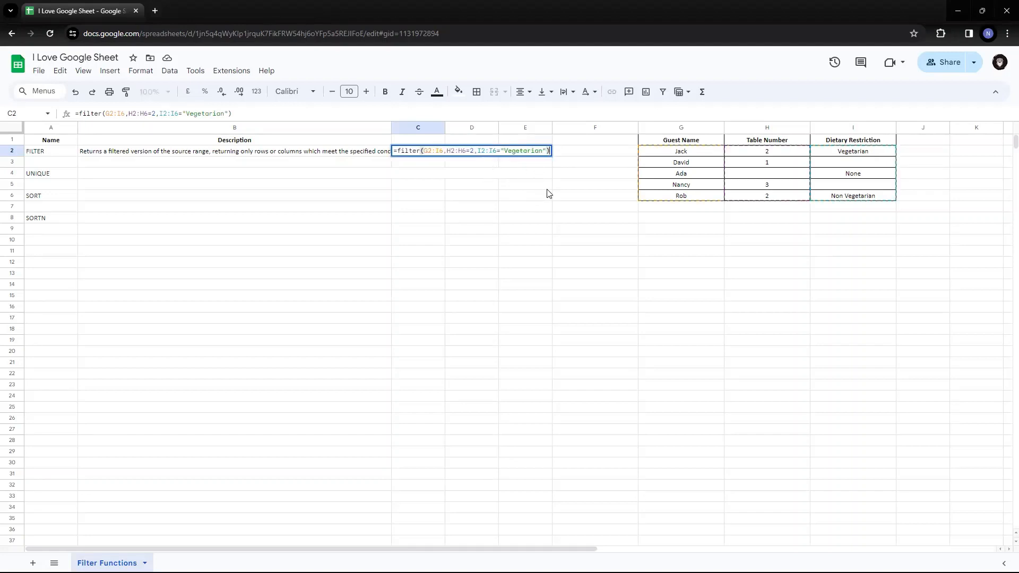
{"action": "key", "text": "Left"}
{"action": "key", "text": "Left"}
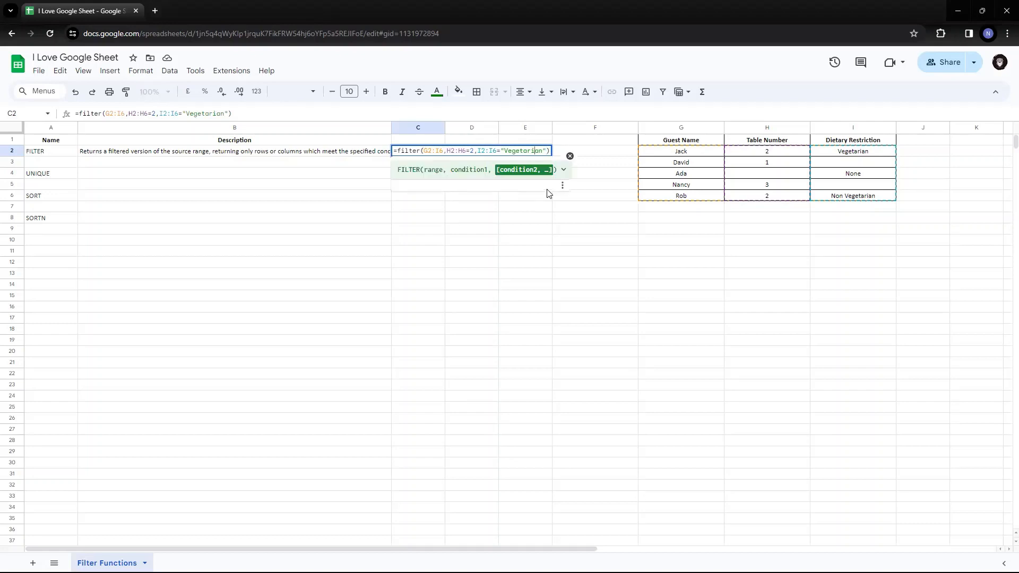
{"action": "key", "text": "Left"}
{"action": "key", "text": "Left"}
{"action": "key", "text": "Left"}
{"action": "key", "text": "Left"}
{"action": "key", "text": "Left"}
{"action": "key", "text": "Left"}
{"action": "key", "text": "Left"}
{"action": "key", "text": "Left"}
{"action": "key", "text": "Left"}
{"action": "key", "text": "Left"}
{"action": "key", "text": "Left"}
{"action": "key", "text": "Left"}
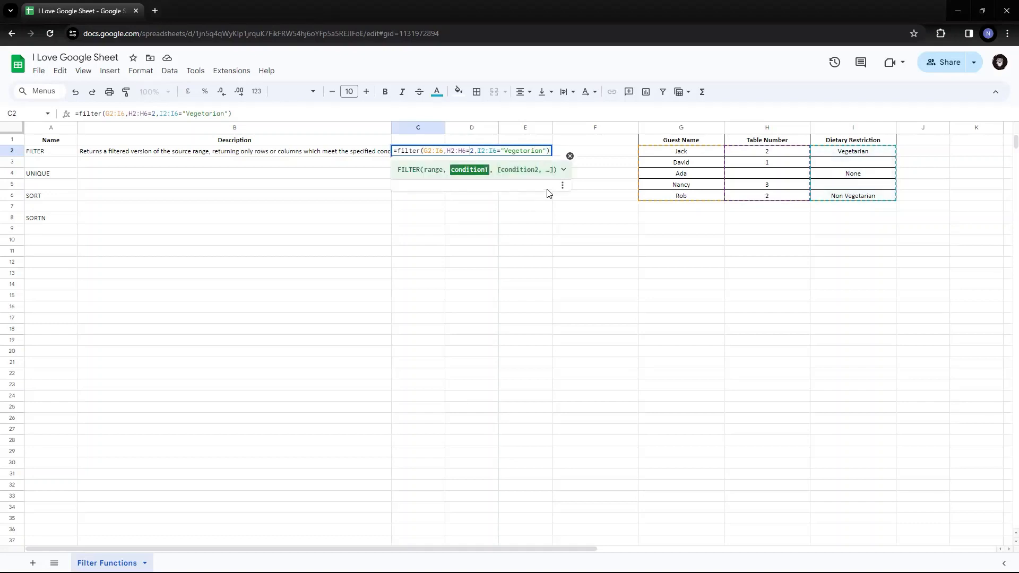
{"action": "key", "text": "Left"}
{"action": "key", "text": "shift+Right"}
{"action": "key", "text": "shift+Right"}
{"action": "key", "text": "shift+Right"}
{"action": "key", "text": "shift+Right"}
{"action": "key", "text": "shift+Right"}
{"action": "key", "text": "shift+Right"}
{"action": "key", "text": "shift+Right"}
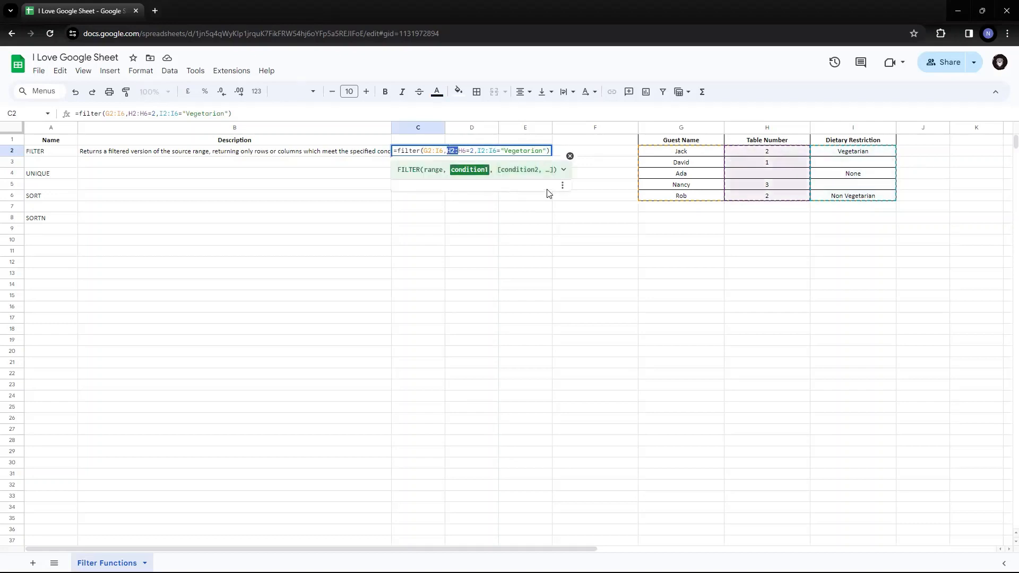
{"action": "key", "text": "shift+Right"}
{"action": "key", "text": "BackSpace"}
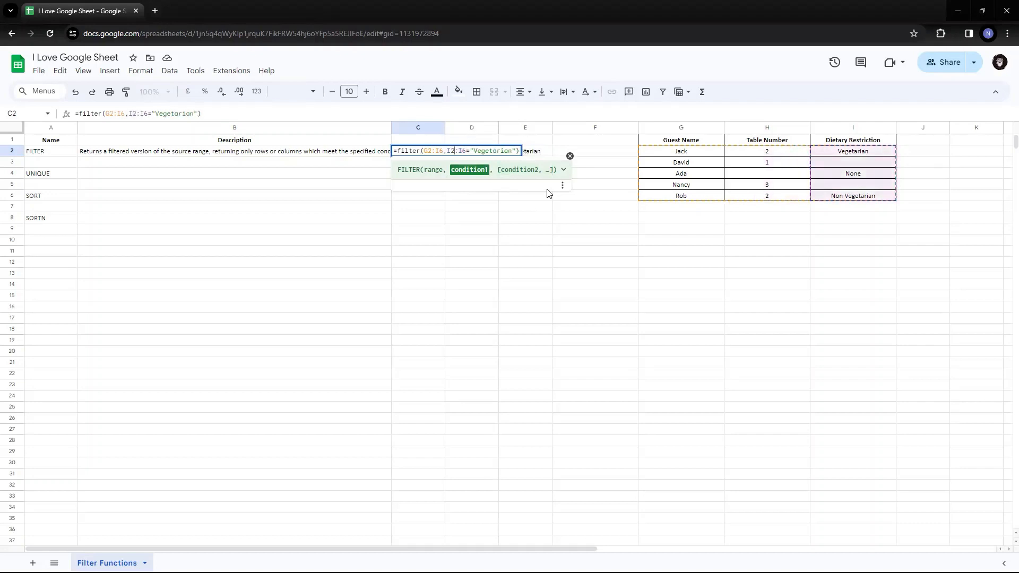
Replace the Vegetarian condition in C2's formula with isblank(I2:I6), giving =filter(G2:I6,isblank(I2:I6)).
{"action": "key", "text": "Right"}
{"action": "key", "text": "Right"}
{"action": "key", "text": "Right"}
{"action": "key", "text": "Right"}
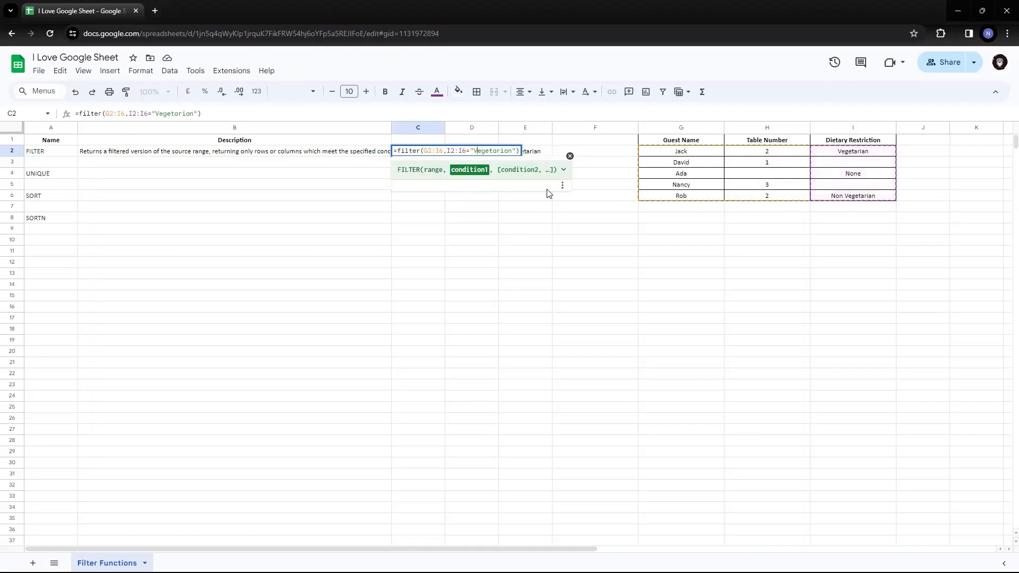
{"action": "key", "text": "shift+End"}
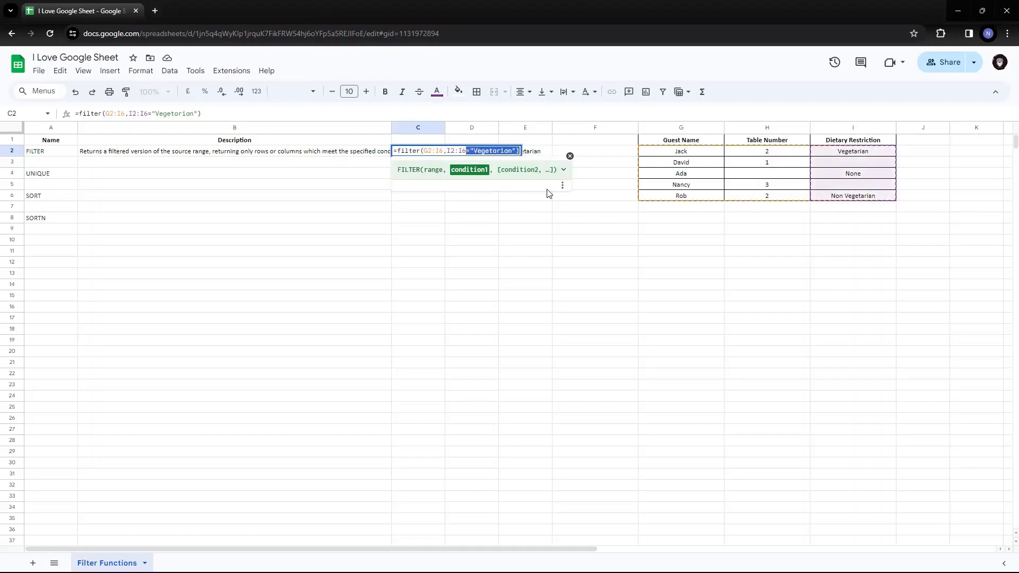
{"action": "key", "text": "BackSpace"}
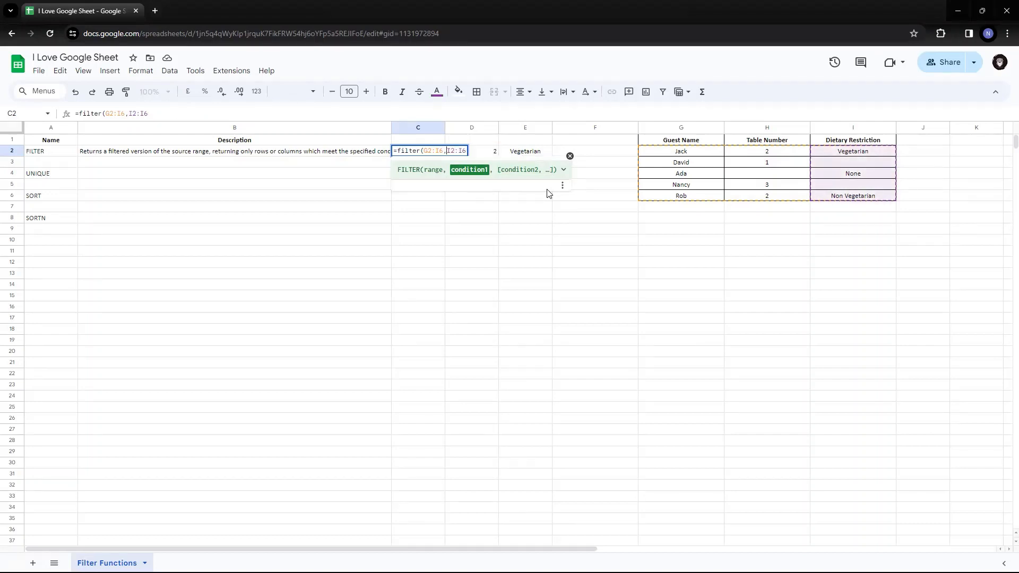
{"action": "type", "text": "isblank"}
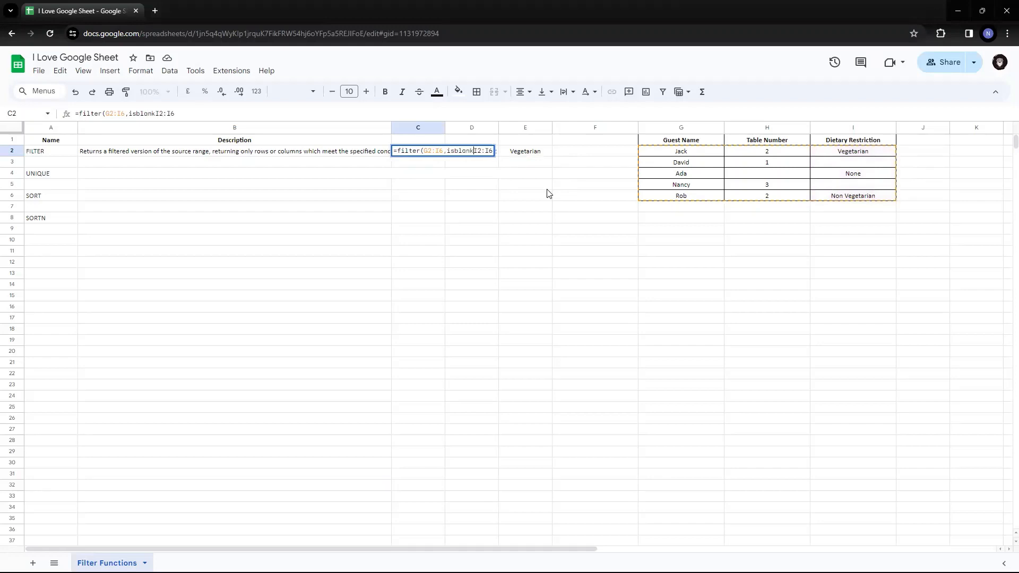
{"action": "type", "text": "(I2:I6"}
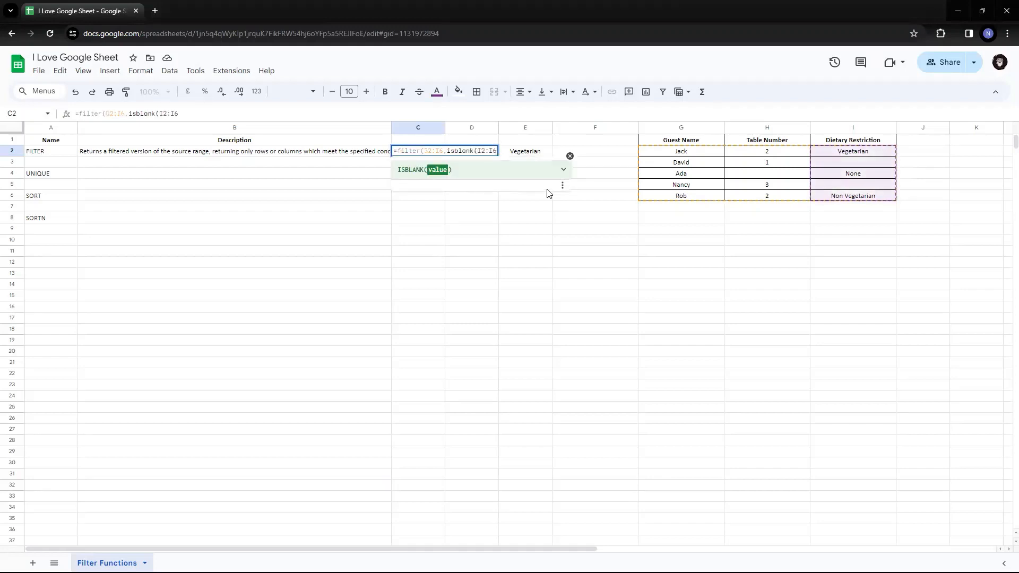
{"action": "type", "text": ")"}
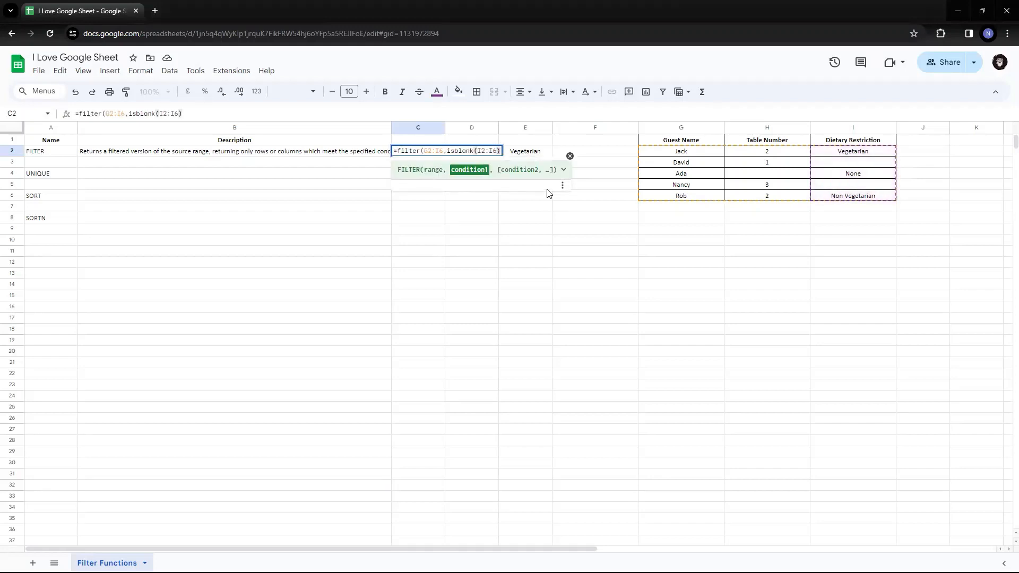
{"action": "type", "text": ")"}
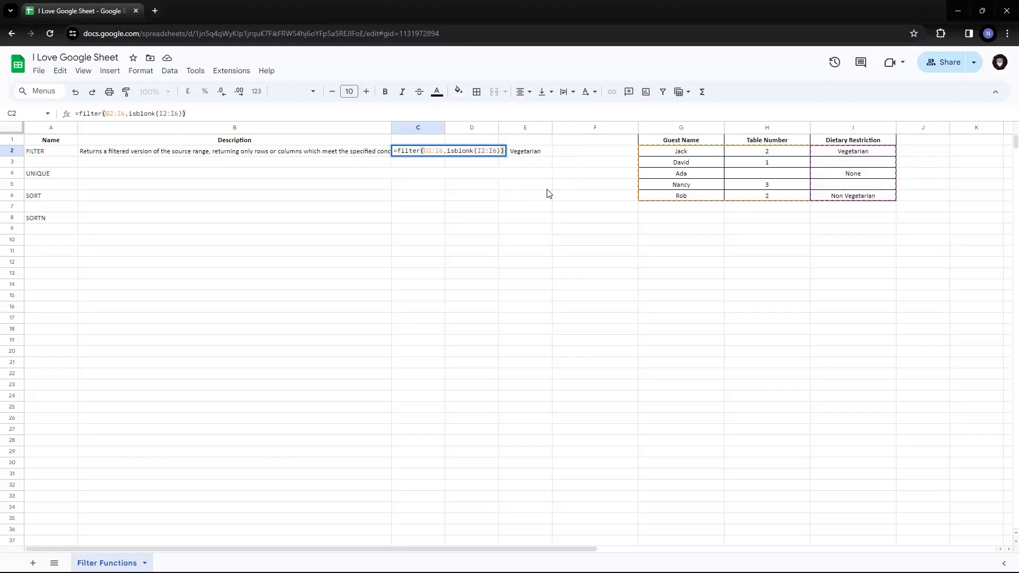
{"action": "key", "text": "Return"}
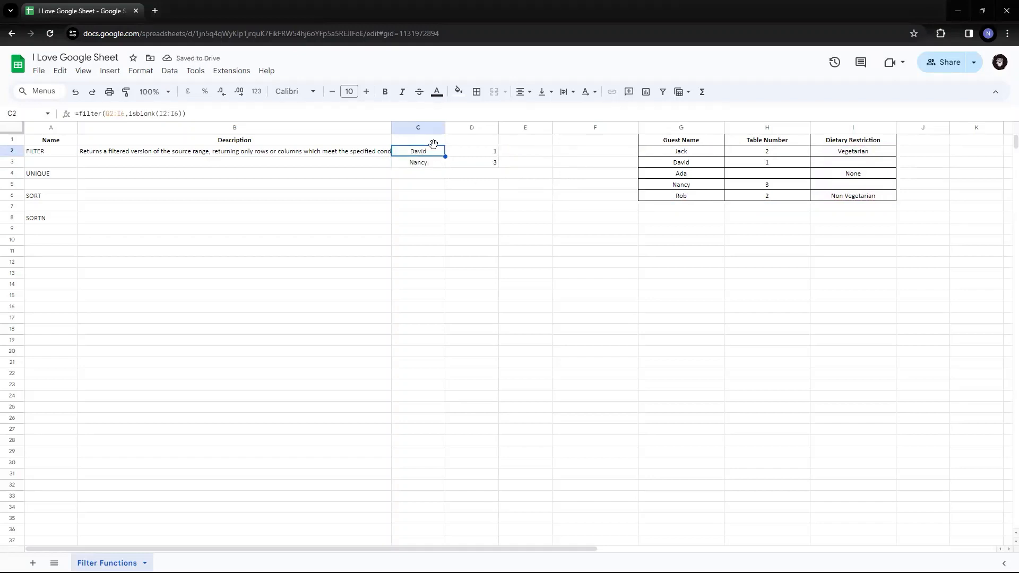
Compare the blank Dietary Restriction cells I3 and I5 and their guest names with the filtered results in C2:D3.
{"action": "left_click", "coordinate": [837, 164]}
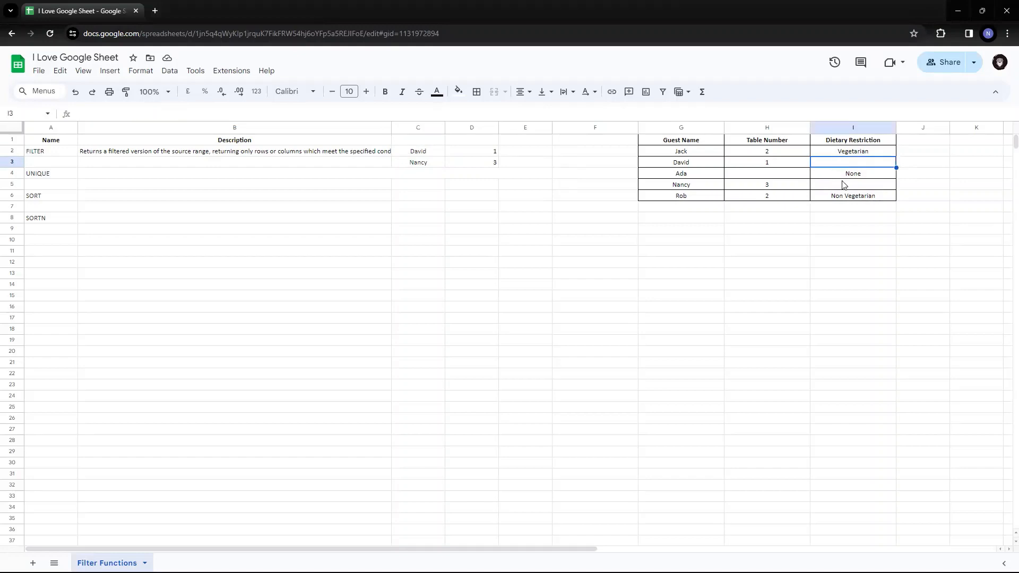
{"action": "left_click", "coordinate": [838, 185]}
{"action": "left_click", "coordinate": [843, 161]}
{"action": "left_click", "coordinate": [841, 185]}
{"action": "left_click", "coordinate": [837, 162]}
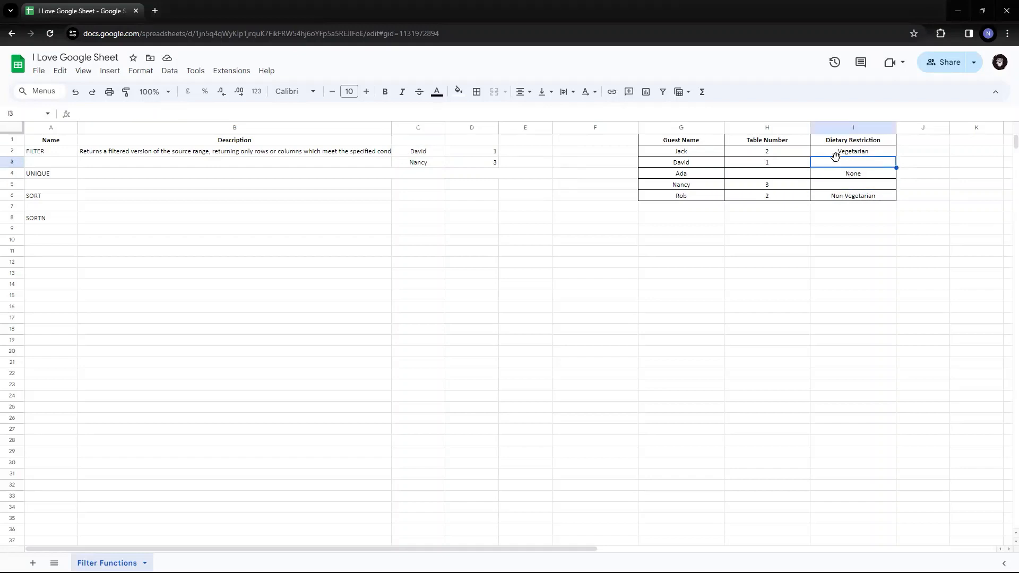
{"action": "left_click", "coordinate": [681, 166]}
{"action": "left_click", "coordinate": [682, 190]}
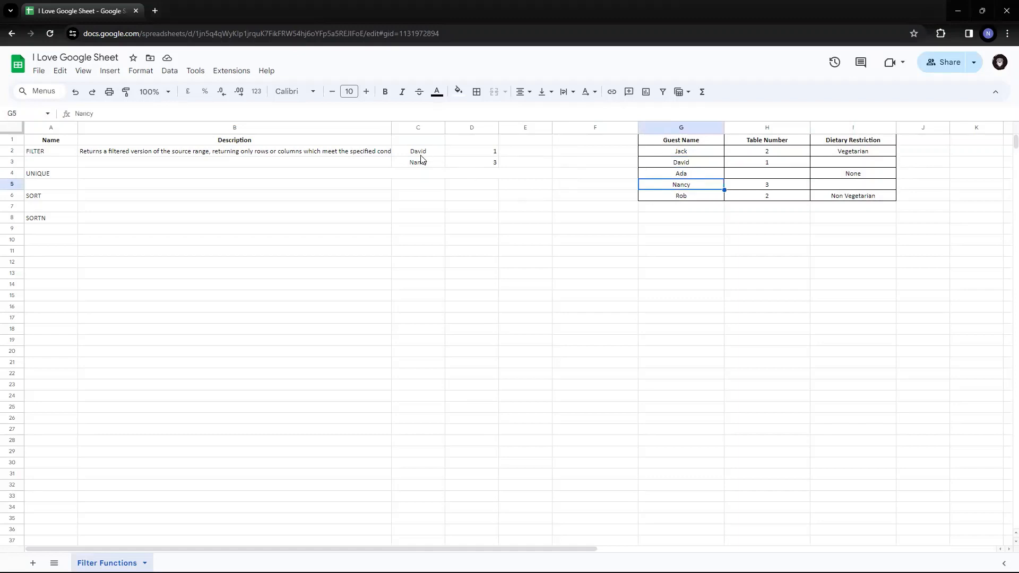
{"action": "left_click_drag", "start_coordinate": [423, 155], "coordinate": [482, 169]}
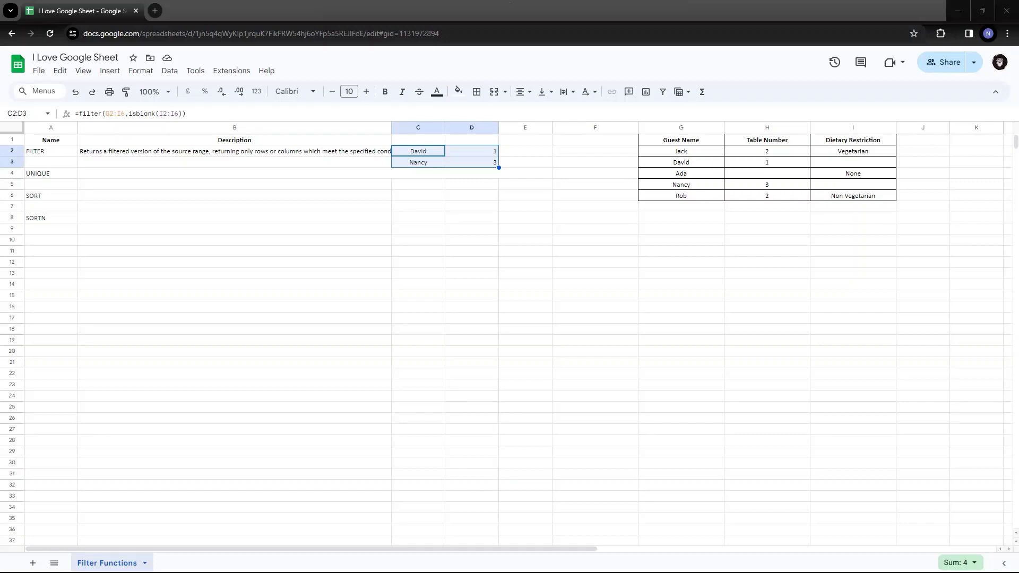
{"action": "left_click", "coordinate": [535, 9]}
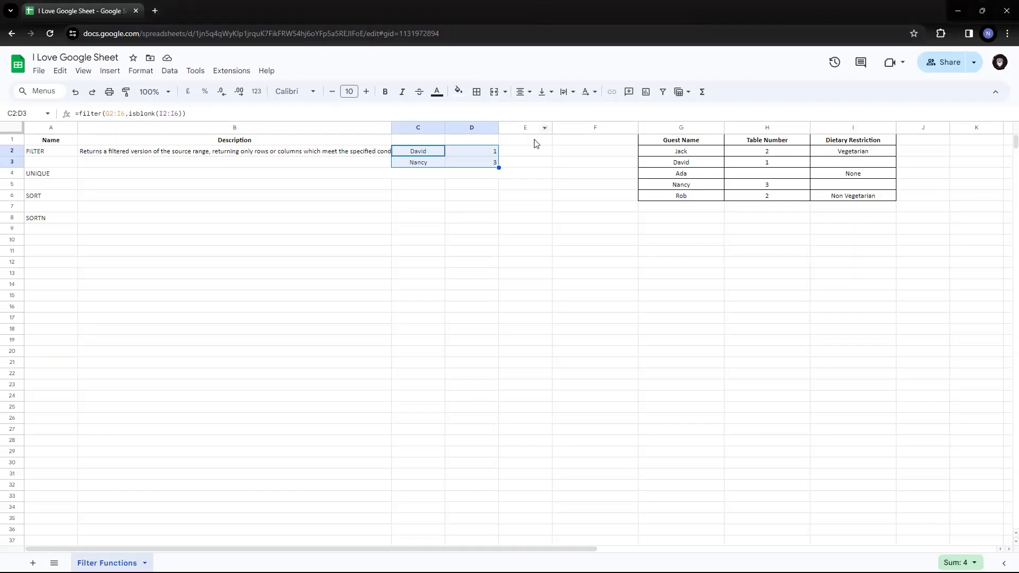